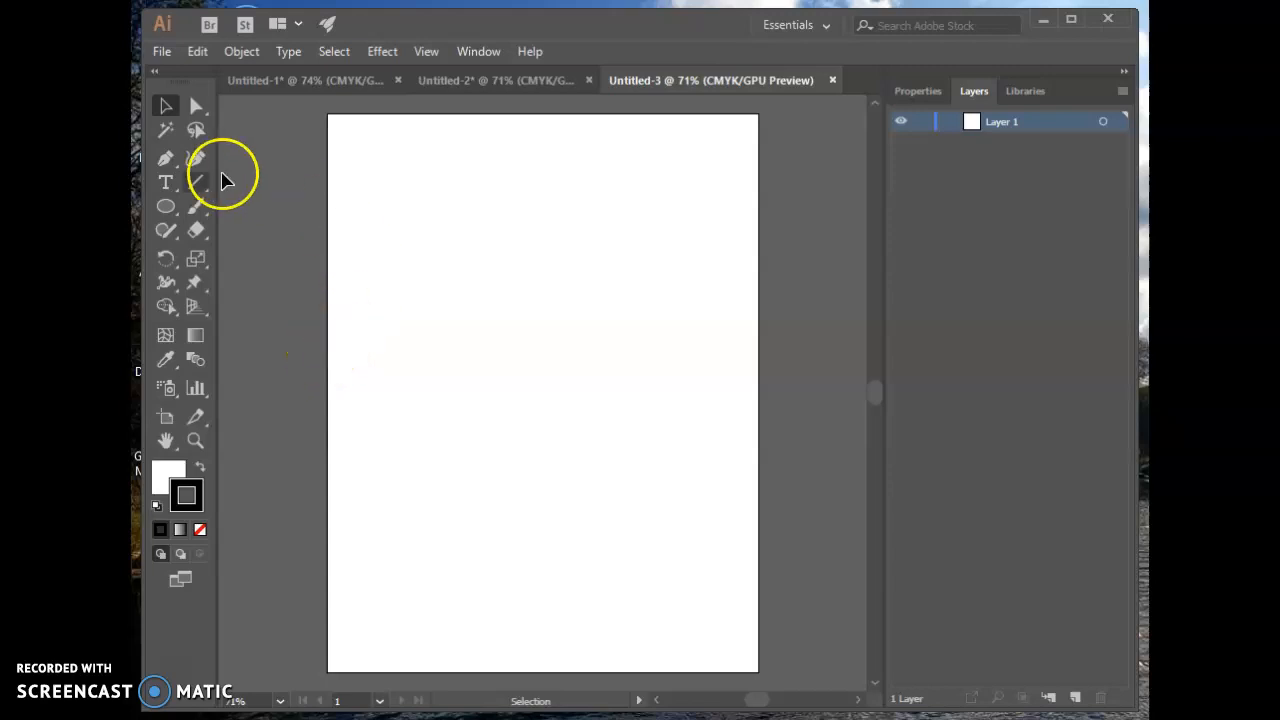
Draw a circle near the middle of the artboard and add a first mesh point in its left half on the horizontal centreline.
click(166, 206)
mouse_move(461, 313)
mouse_down()
mouse_move(626, 466)
mouse_move(489, 377)
mouse_move(698, 544)
mouse_move(551, 406)
mouse_move(666, 491)
mouse_move(588, 402)
mouse_up()
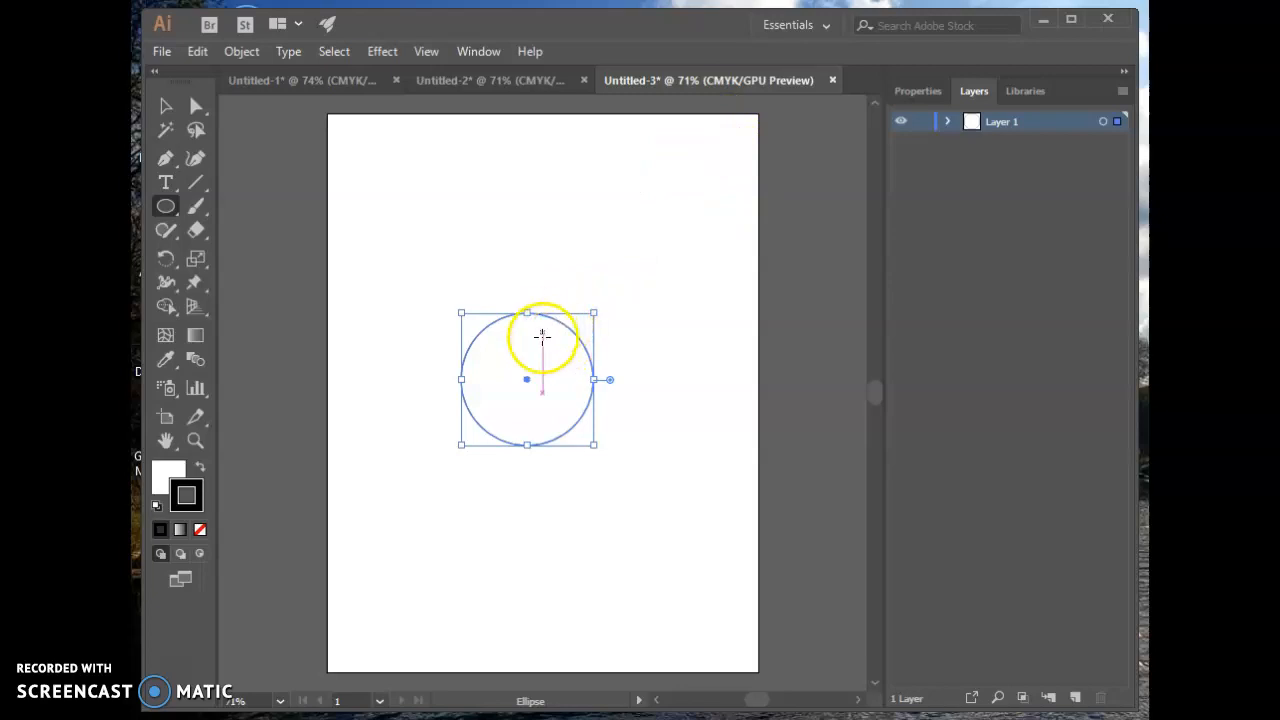
click(165, 337)
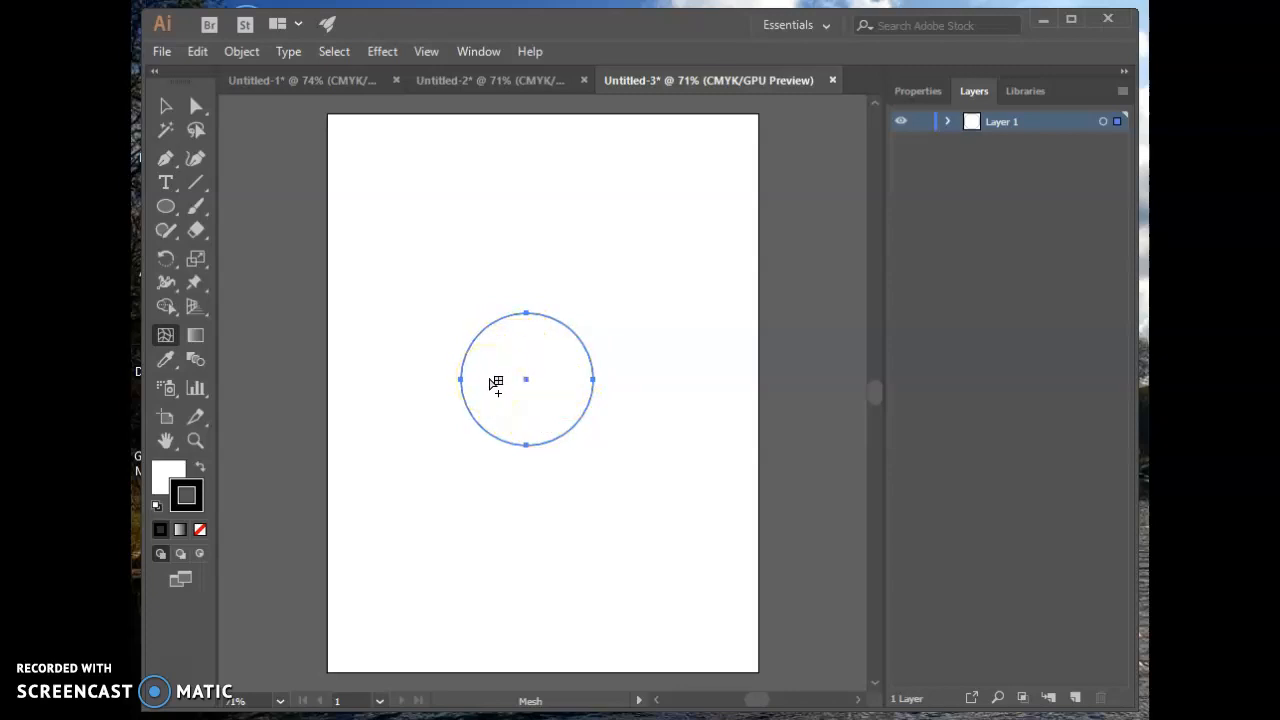
click(489, 378)
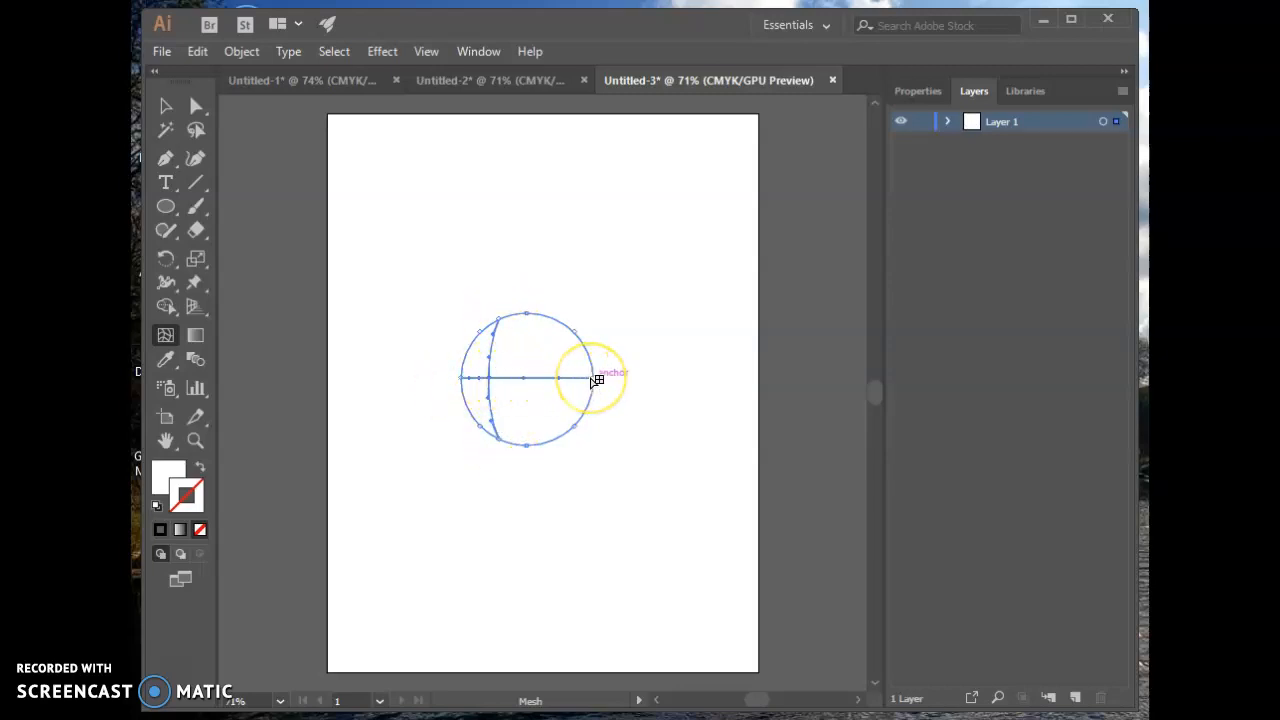
click(541, 379)
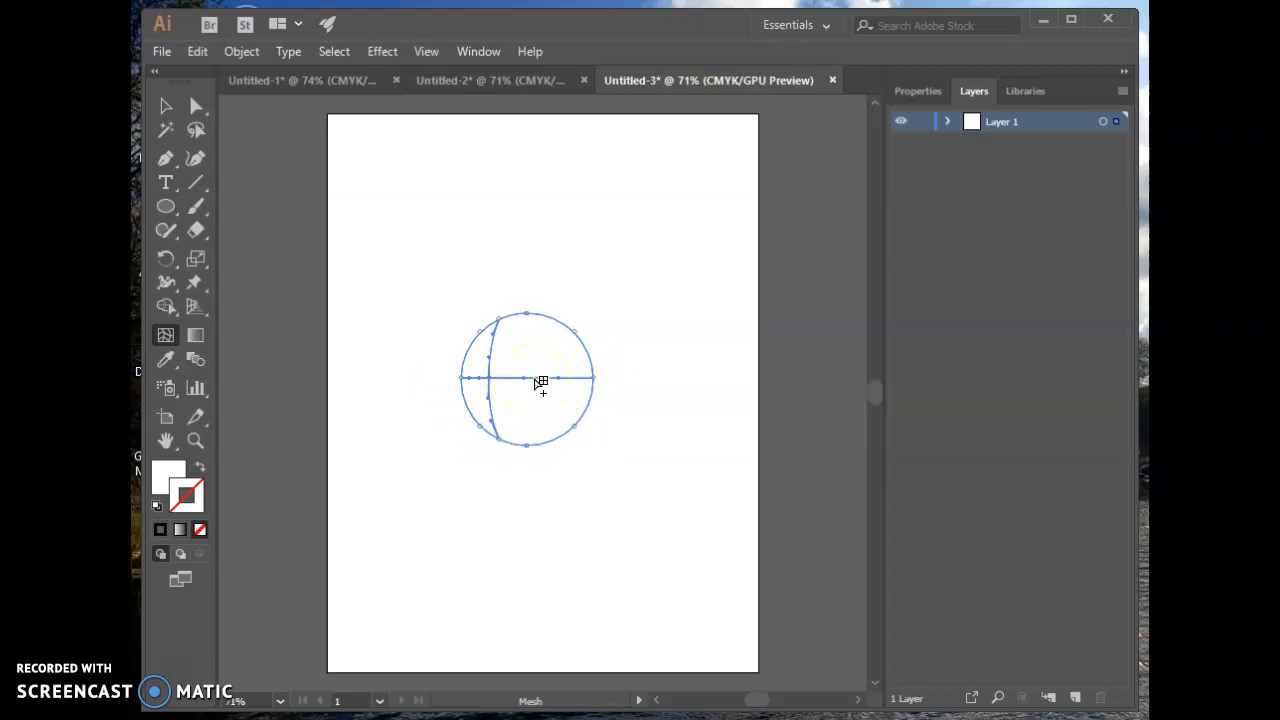
click(535, 379)
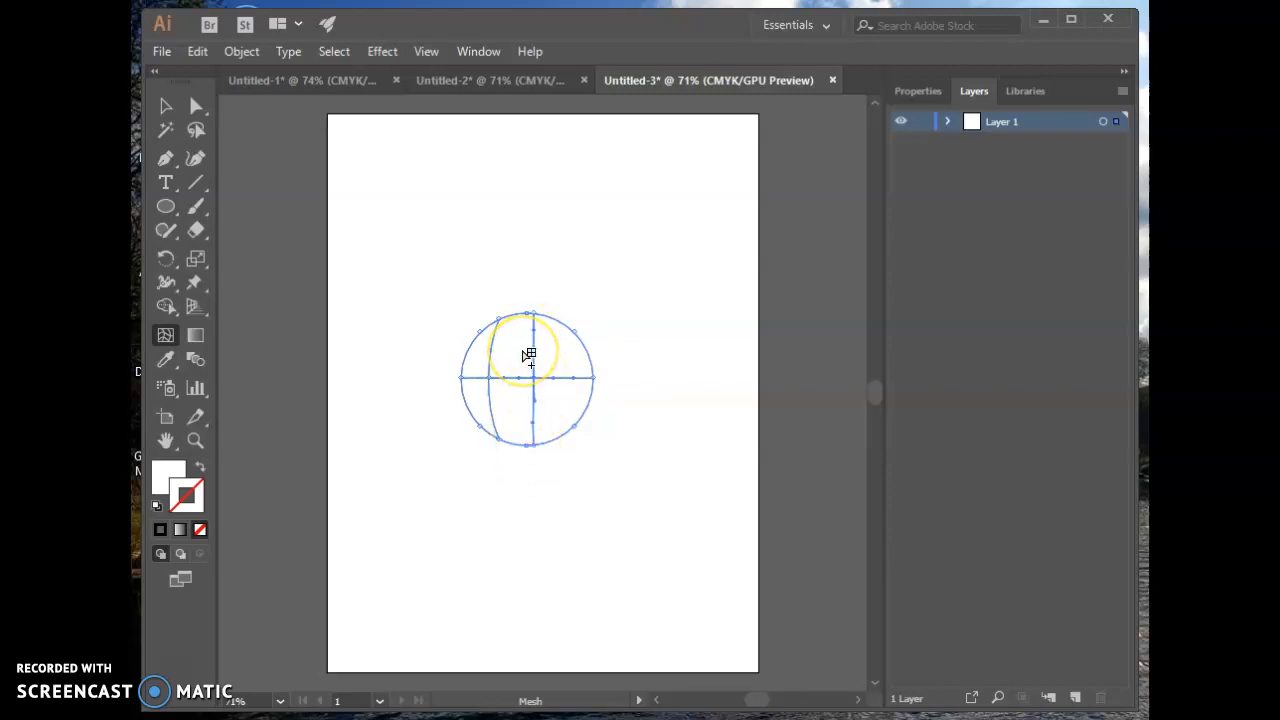
key(ctrl+z)
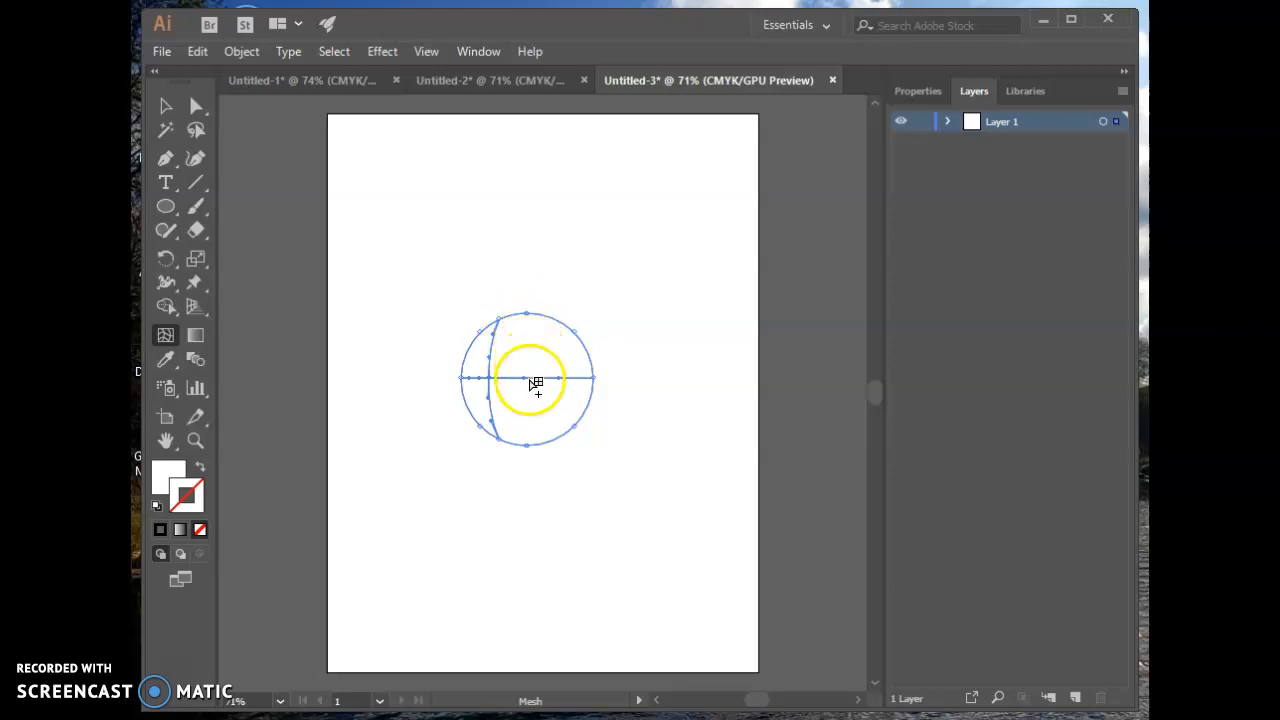
Add mesh points above the circle's centre and in its lower-right area to complete three vertical and three horizontal mesh lines.
click(527, 345)
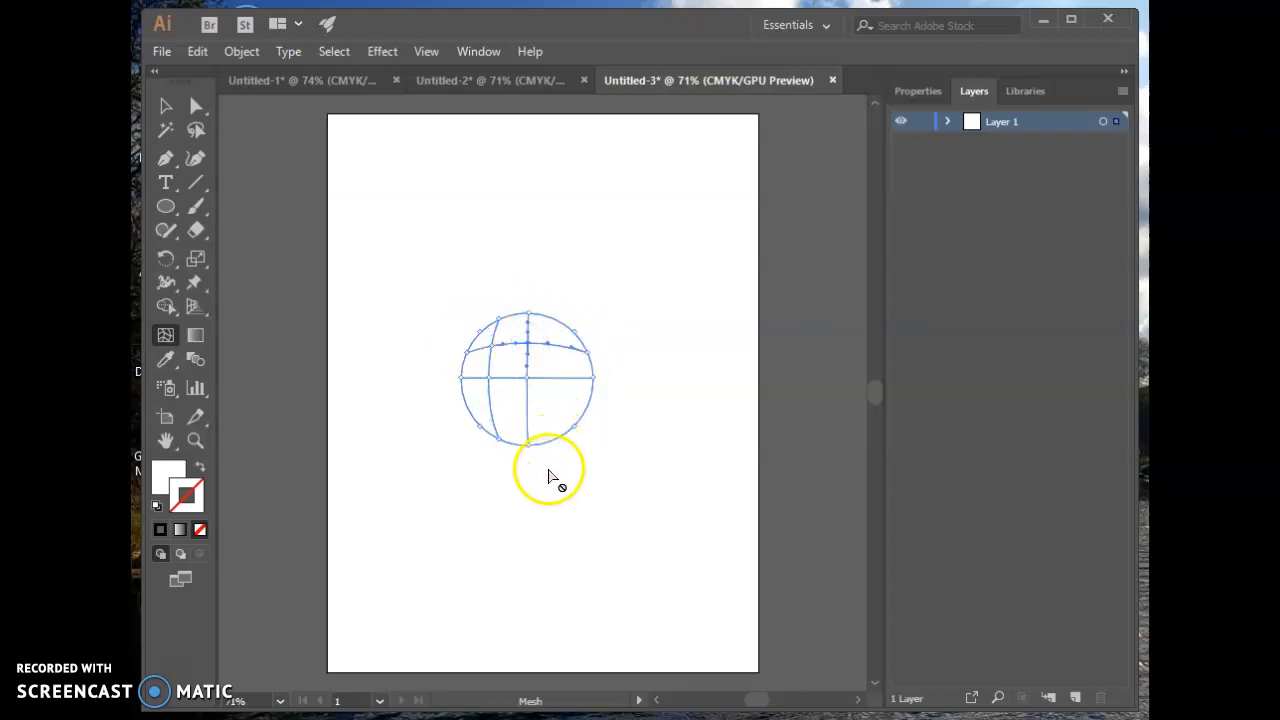
click(561, 404)
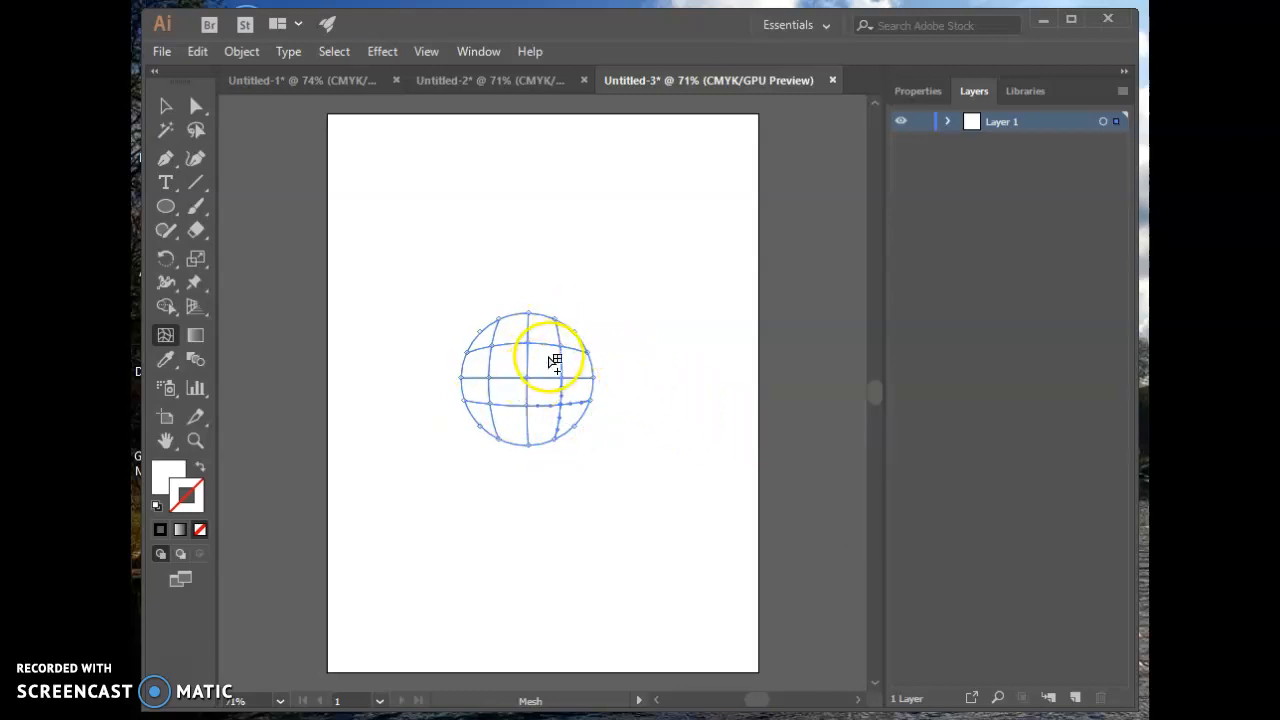
Move the mesh points of the lower row slightly down and those of the upper row slightly up to round the grid.
click(197, 107)
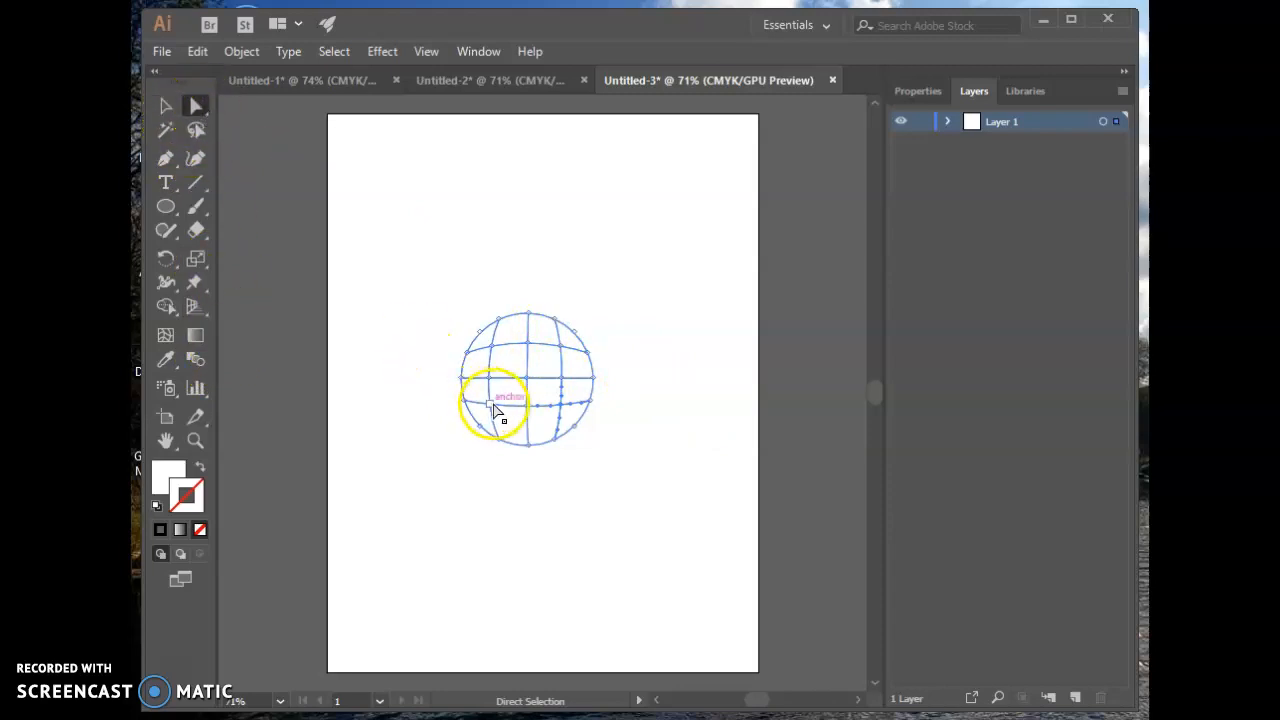
drag(500, 440, 561, 414)
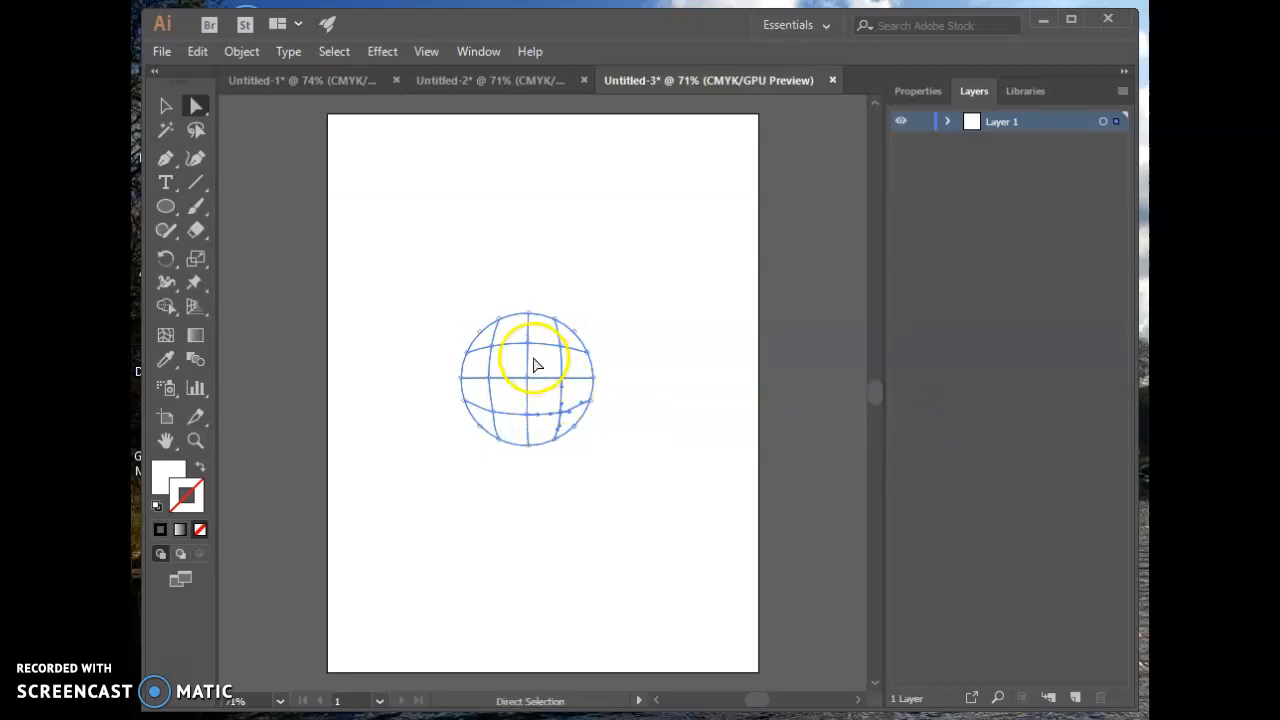
drag(497, 353, 561, 344)
click(562, 348)
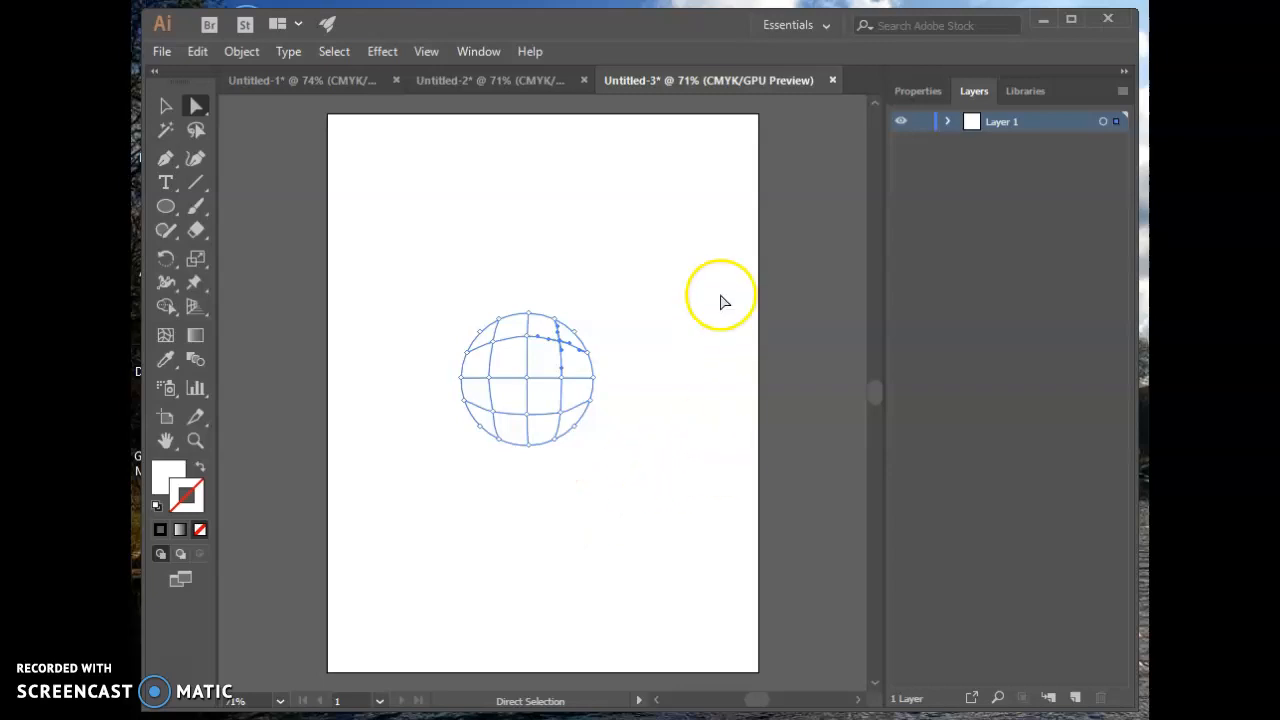
Show the Swatches, place them beside the artboard and enlarge their area so all colours are displayed.
click(482, 53)
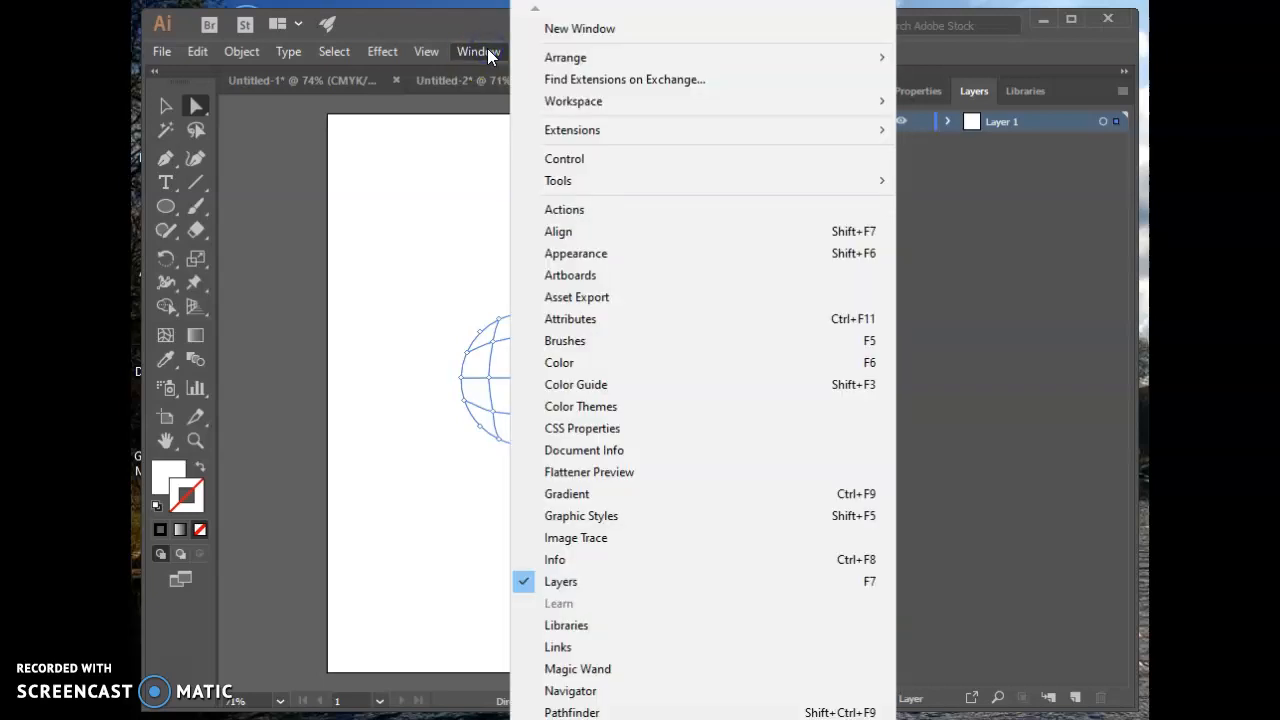
scroll(678, 714, down, 2)
scroll(678, 714, down, 8)
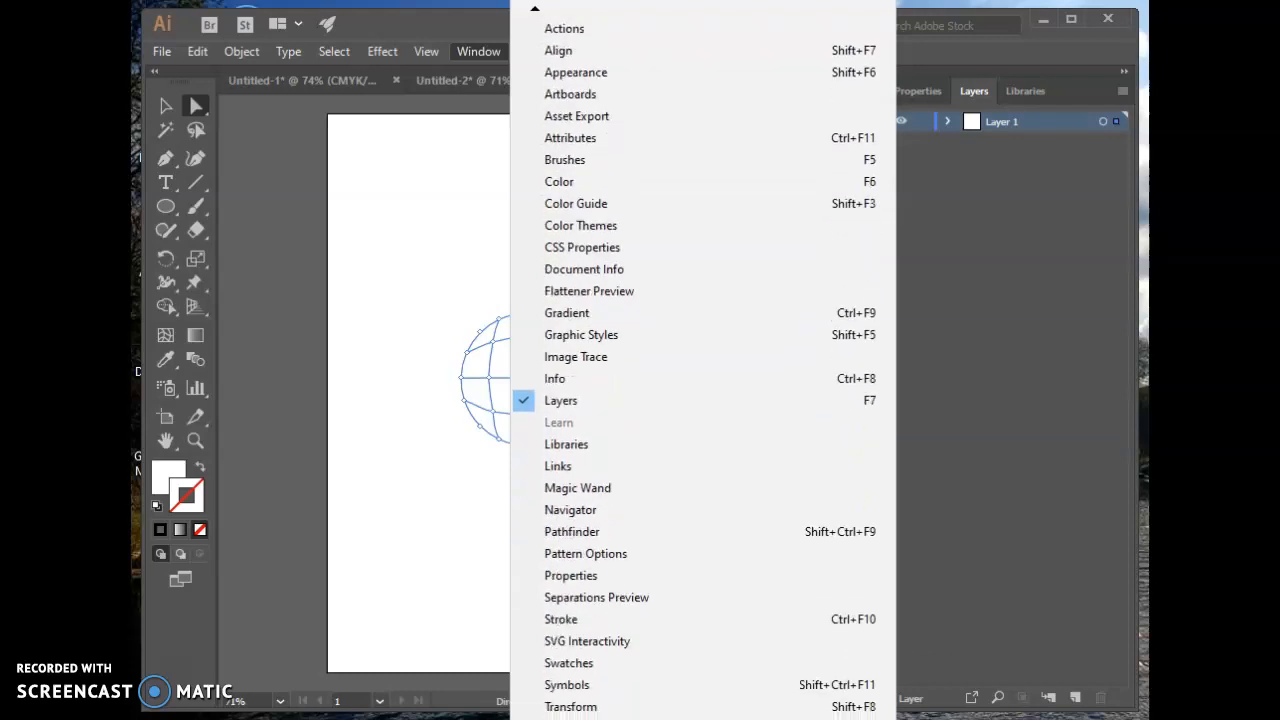
scroll(600, 690, down, 2)
click(577, 617)
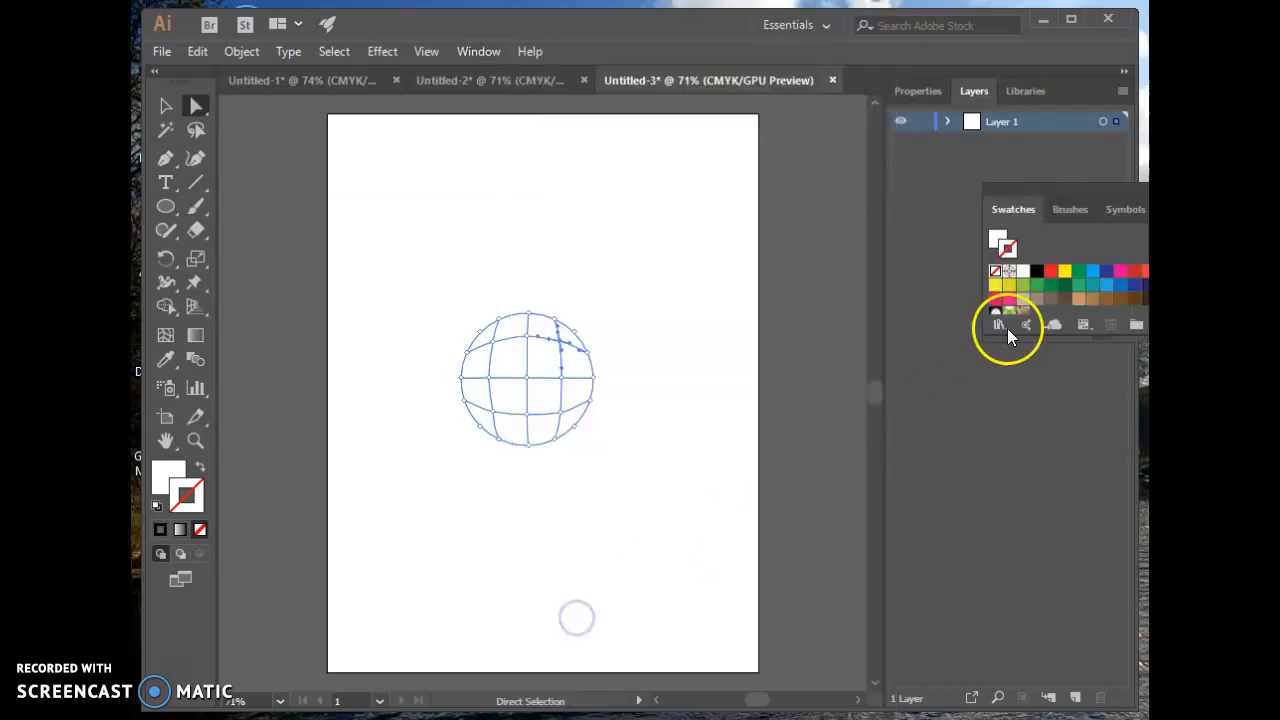
drag(1023, 194, 922, 233)
drag(986, 366, 986, 500)
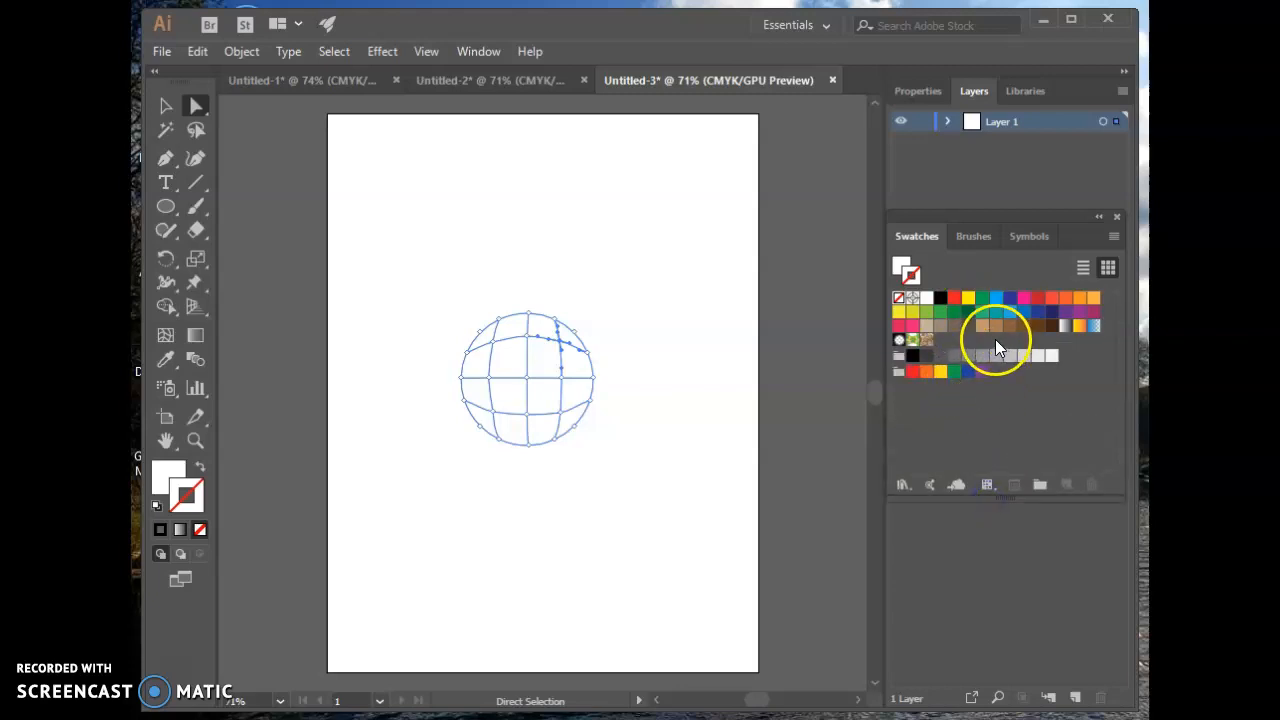
Select the whole mesh circle and enter isolation mode for it.
click(166, 106)
click(505, 358)
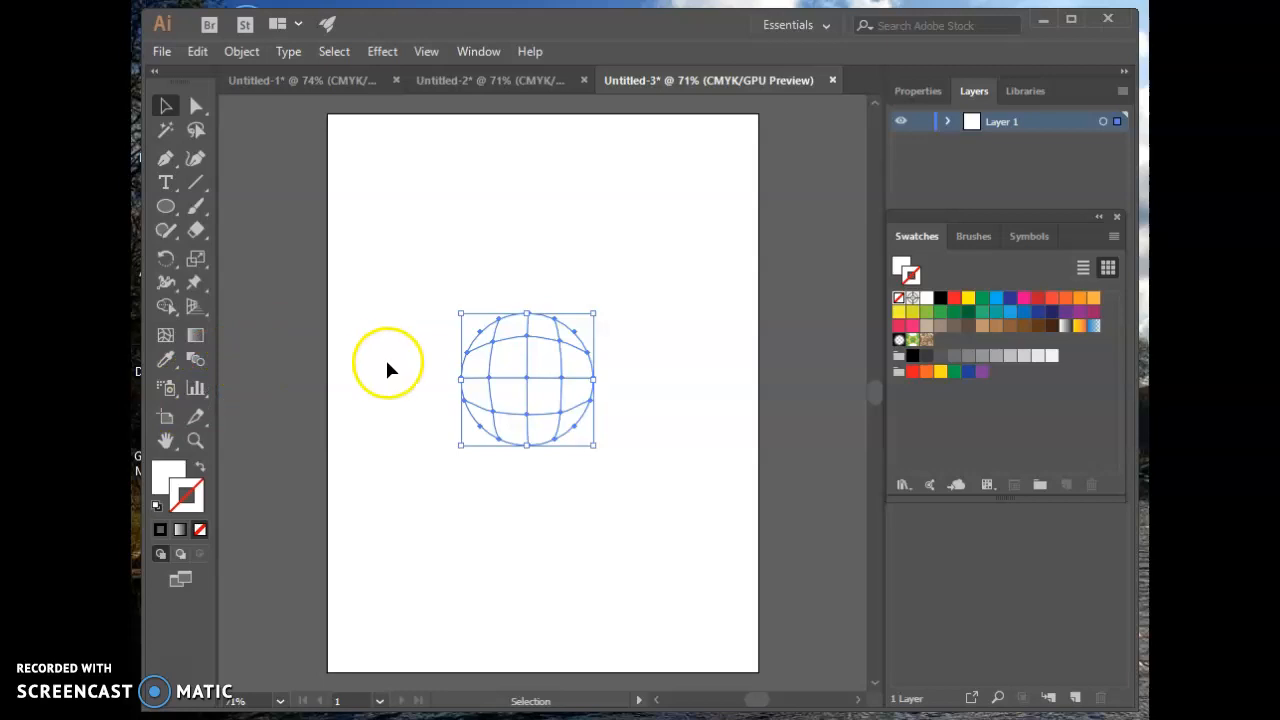
double_click(472, 388)
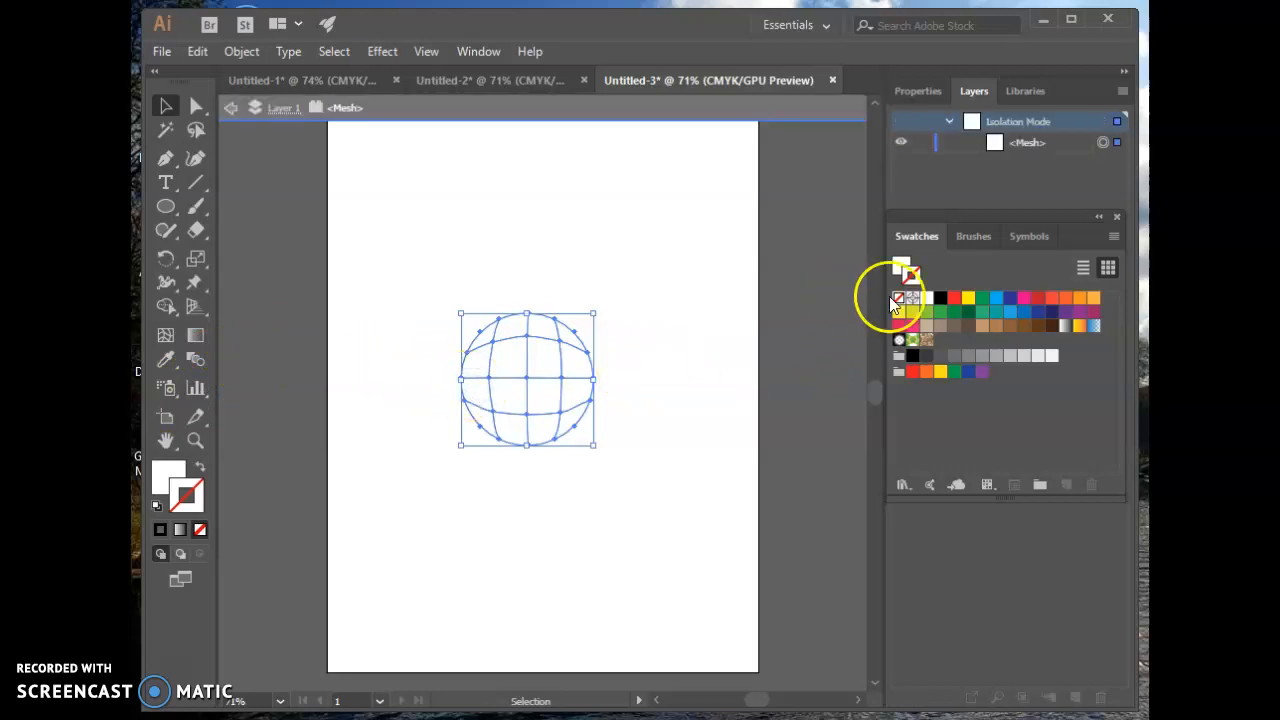
Try to colour the whole mesh circle with the red swatch.
click(541, 463)
click(551, 432)
click(954, 300)
click(606, 457)
click(548, 408)
click(293, 88)
click(197, 106)
click(527, 421)
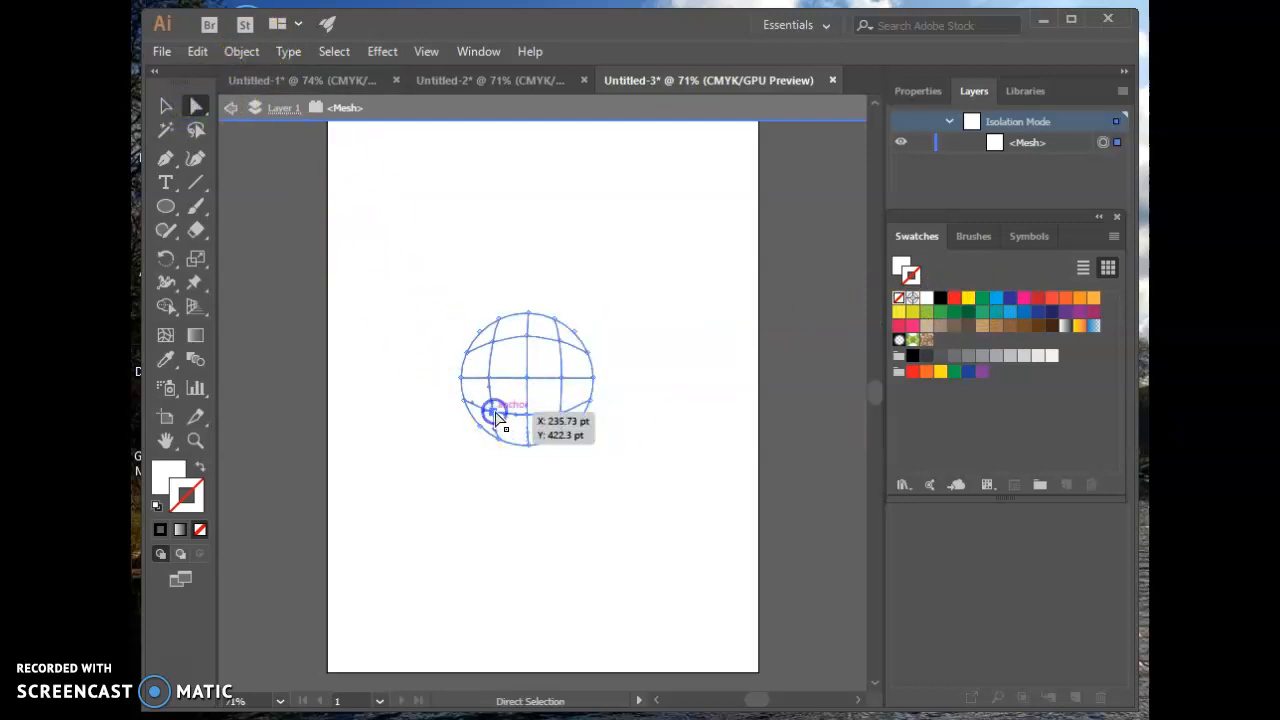
click(165, 108)
click(549, 343)
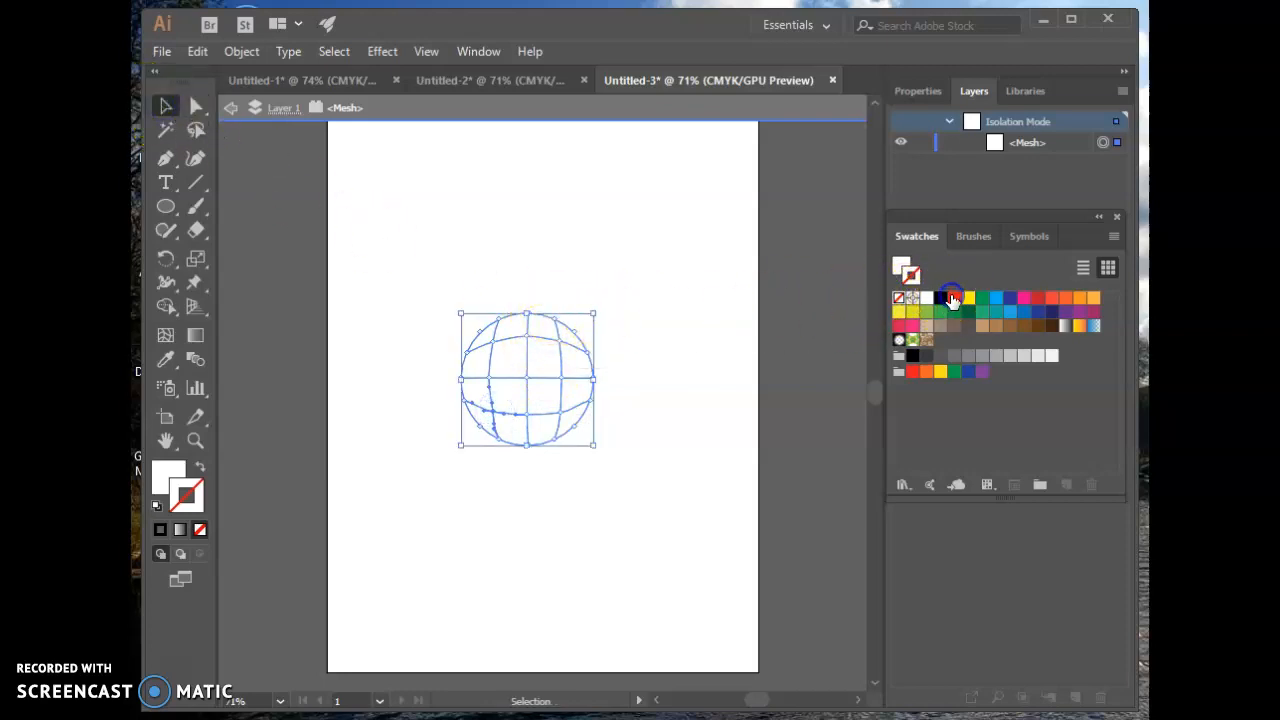
click(450, 300)
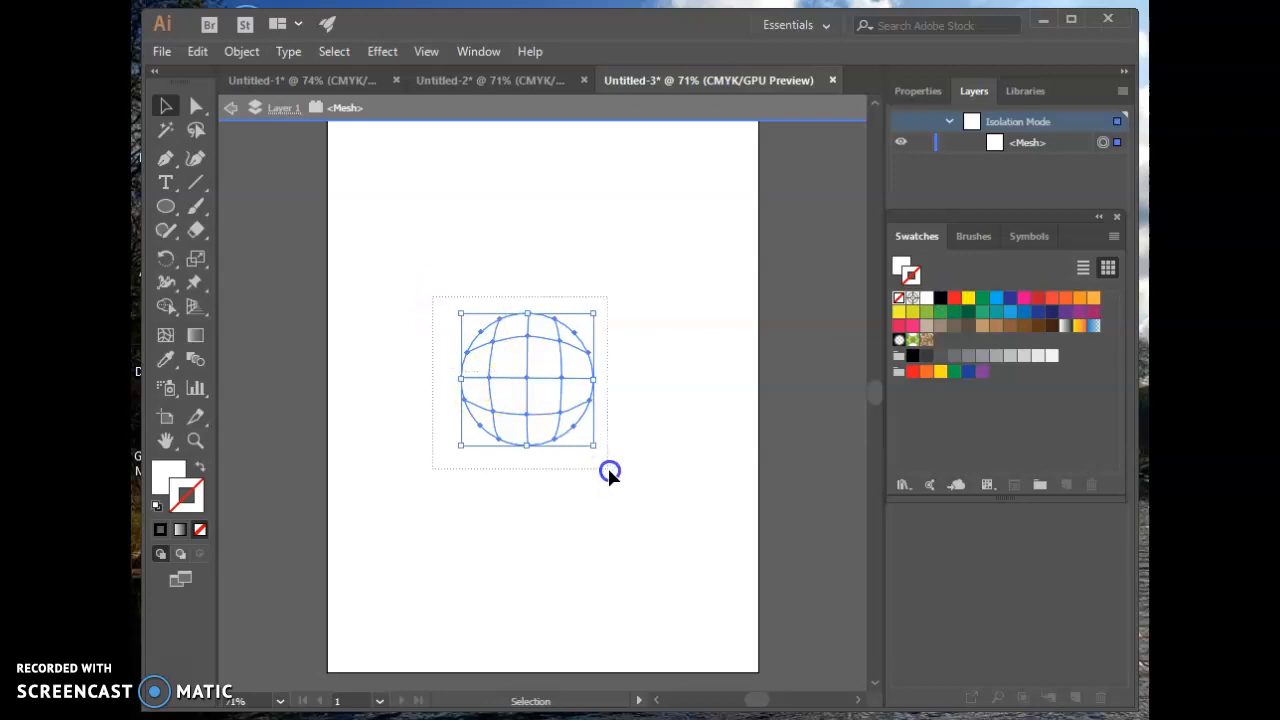
click(954, 298)
click(628, 495)
click(535, 427)
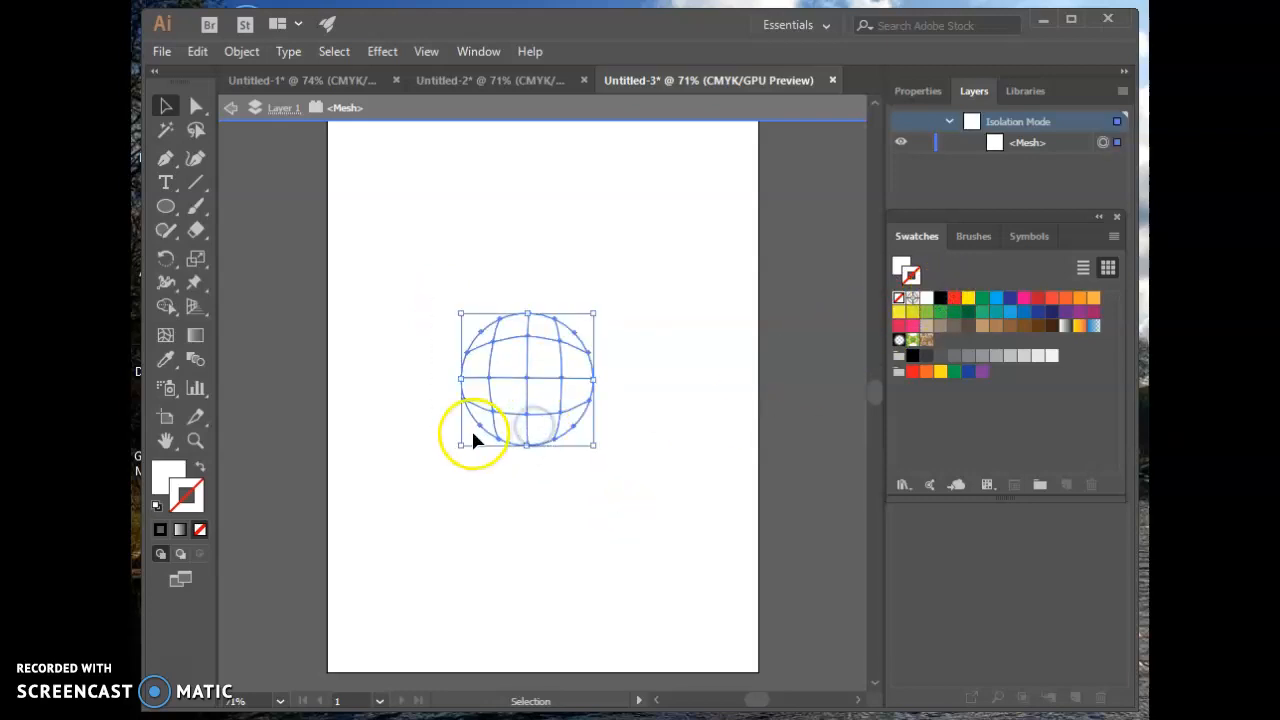
Try to apply the red swatch to the mesh point at the circle's centre.
click(196, 106)
drag(518, 386, 530, 387)
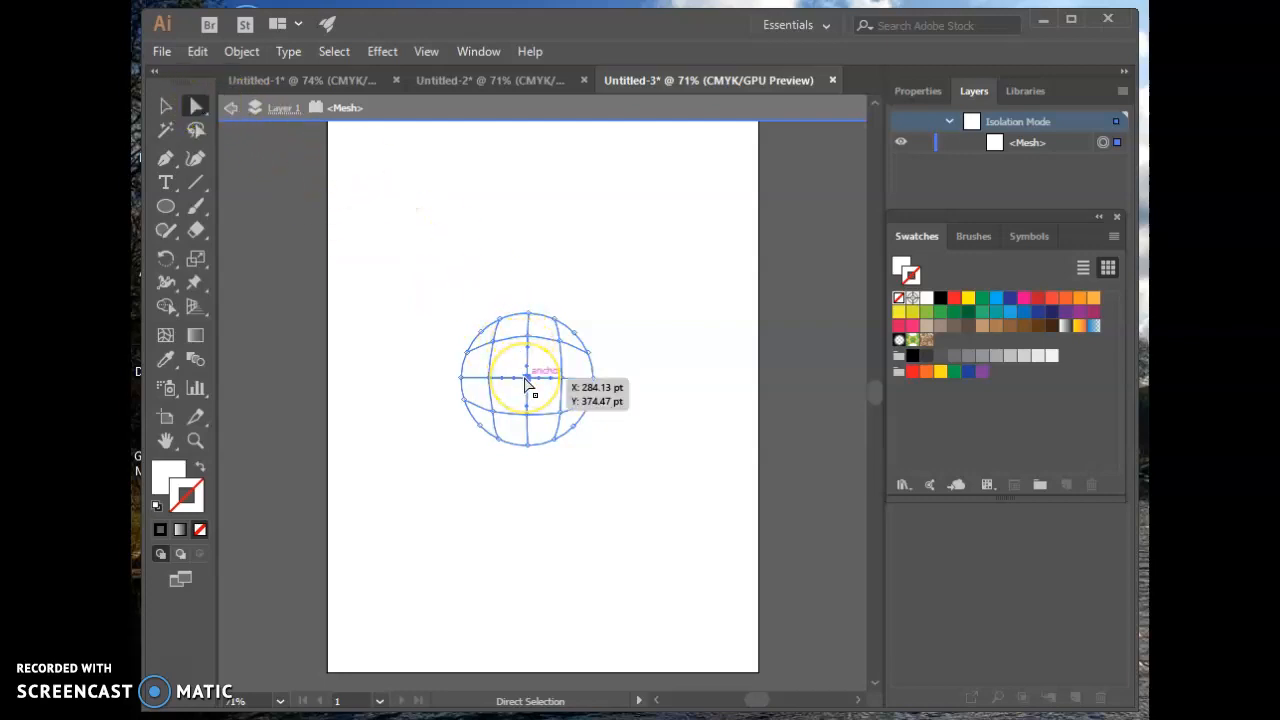
click(955, 299)
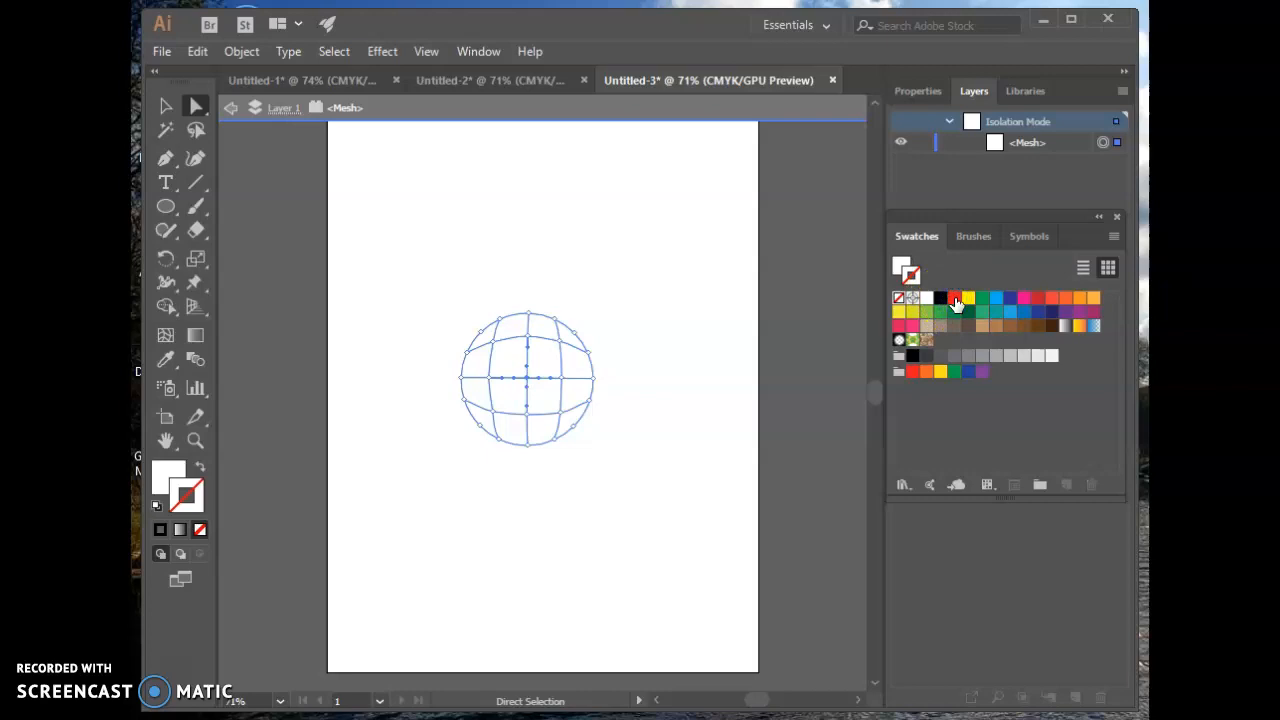
click(531, 384)
click(948, 294)
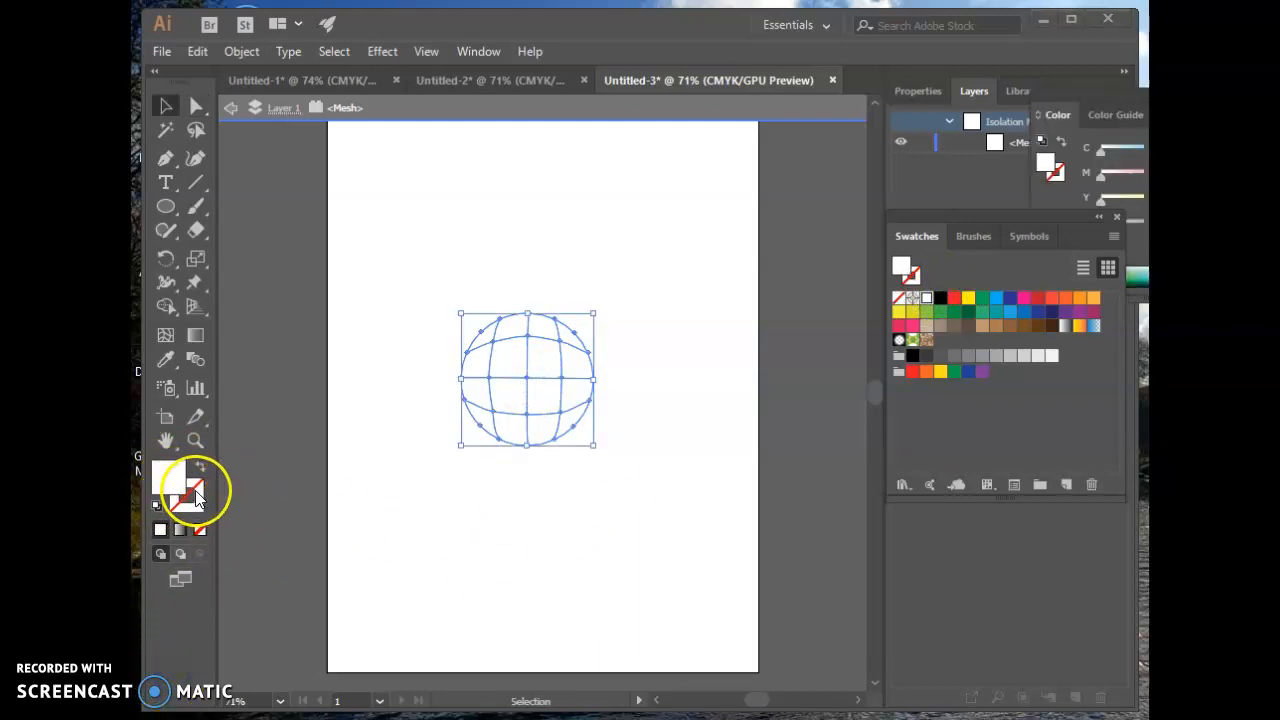
Make the fill active, fill the whole mesh circle with the red swatch, and reselect the circle.
click(172, 478)
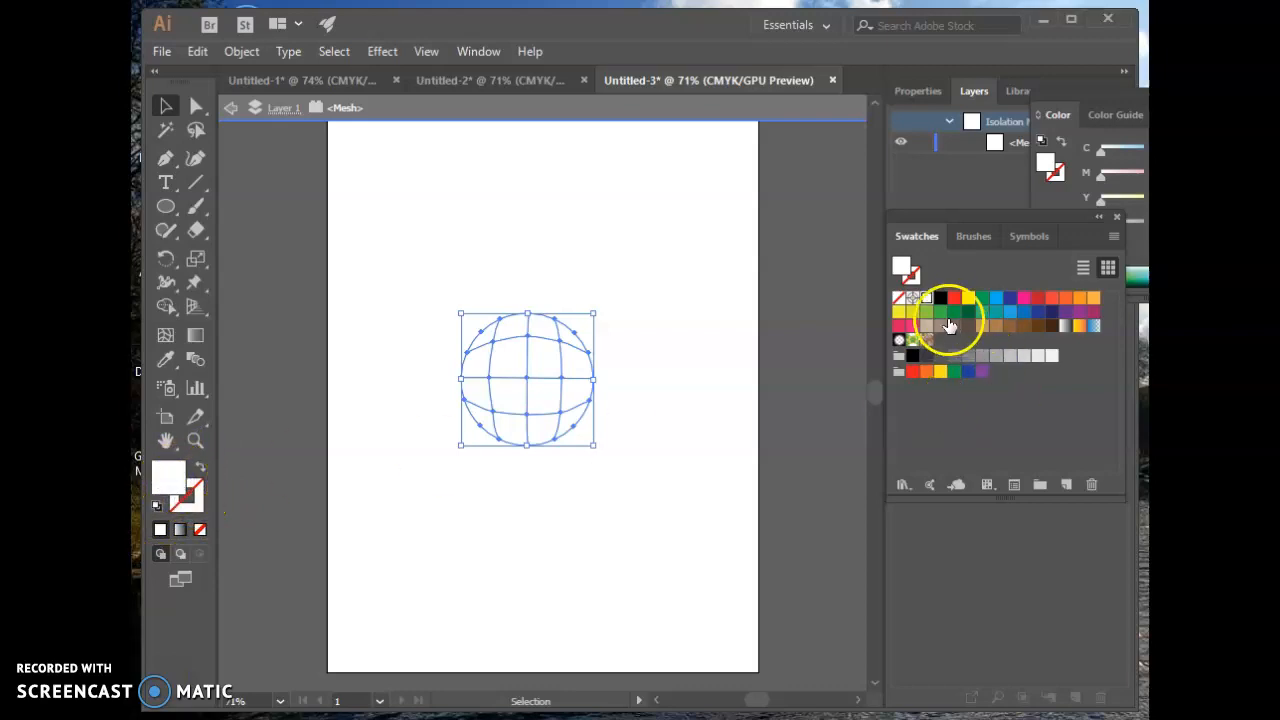
click(956, 298)
click(561, 582)
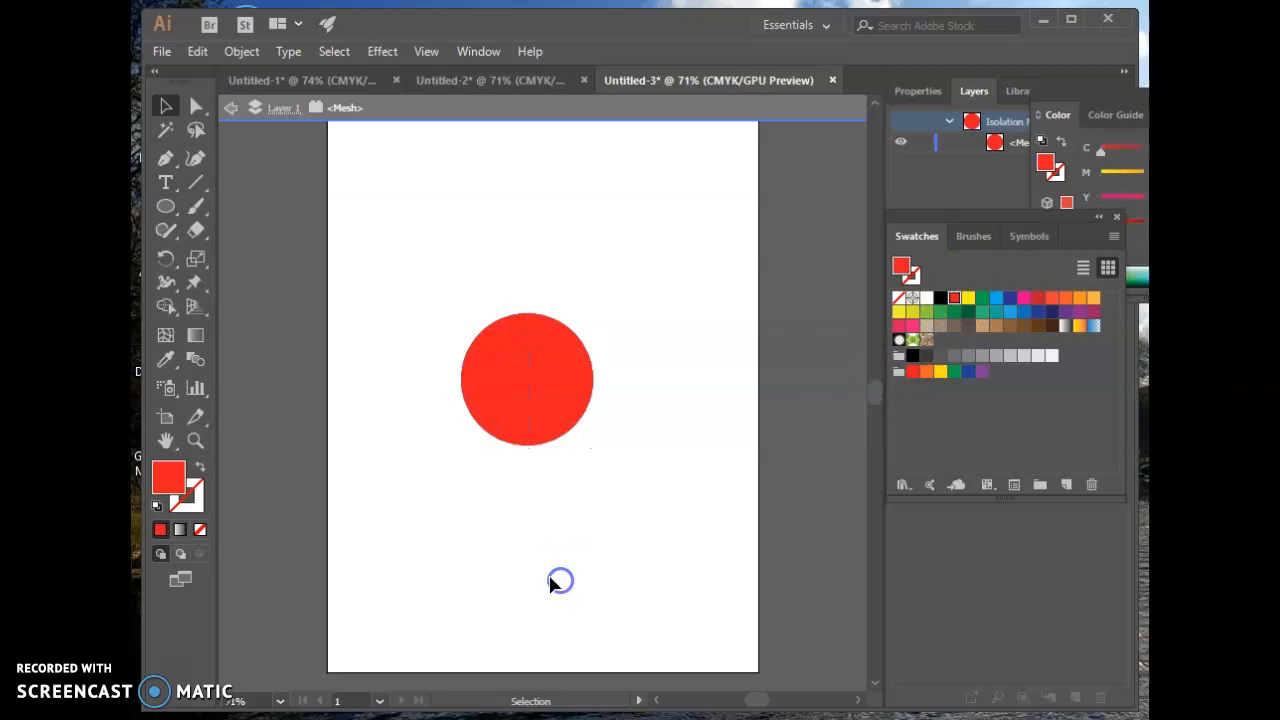
click(539, 484)
click(535, 420)
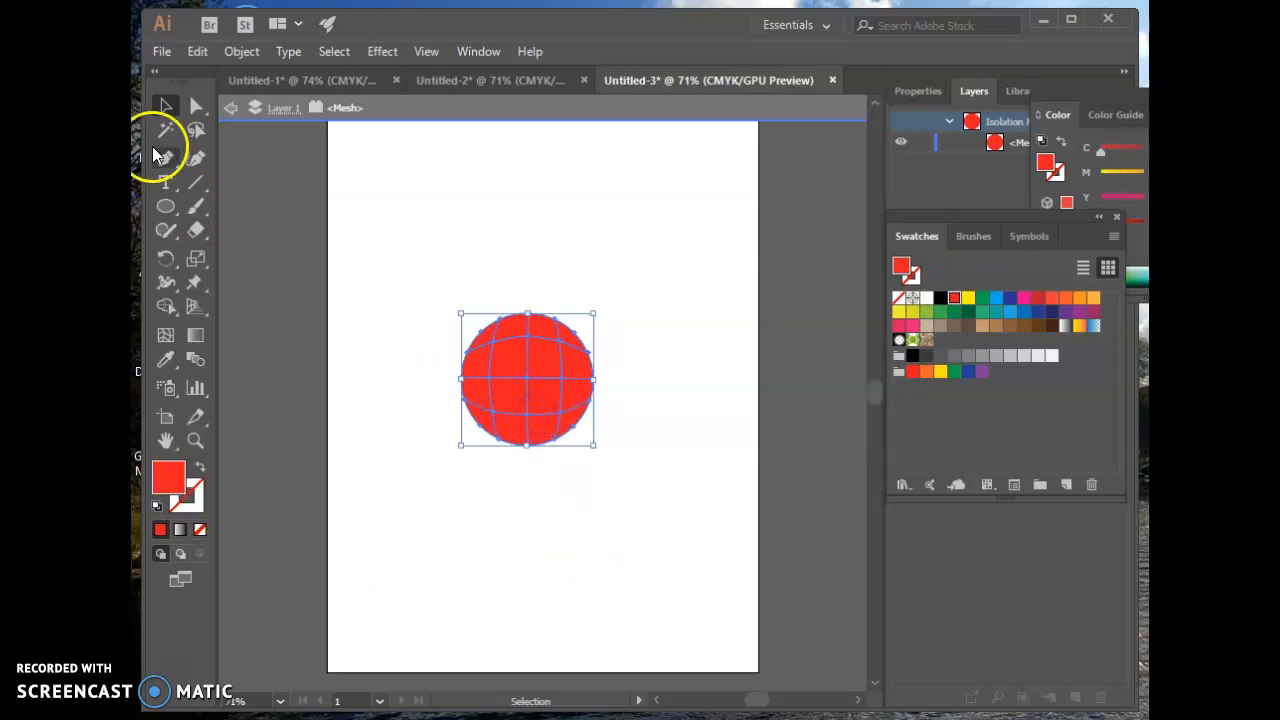
Colour the circle's upper-right inner mesh point light pink EFD3D5 as a highlight, and deselect the mesh.
click(195, 106)
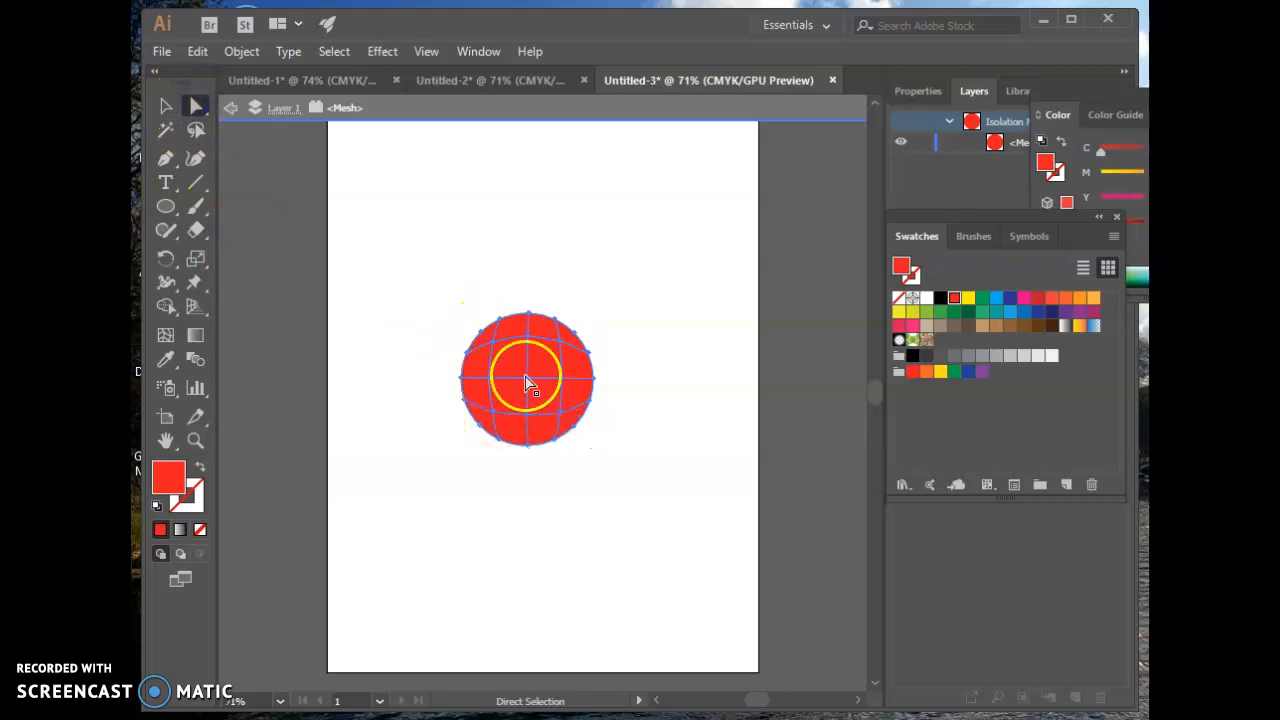
click(560, 347)
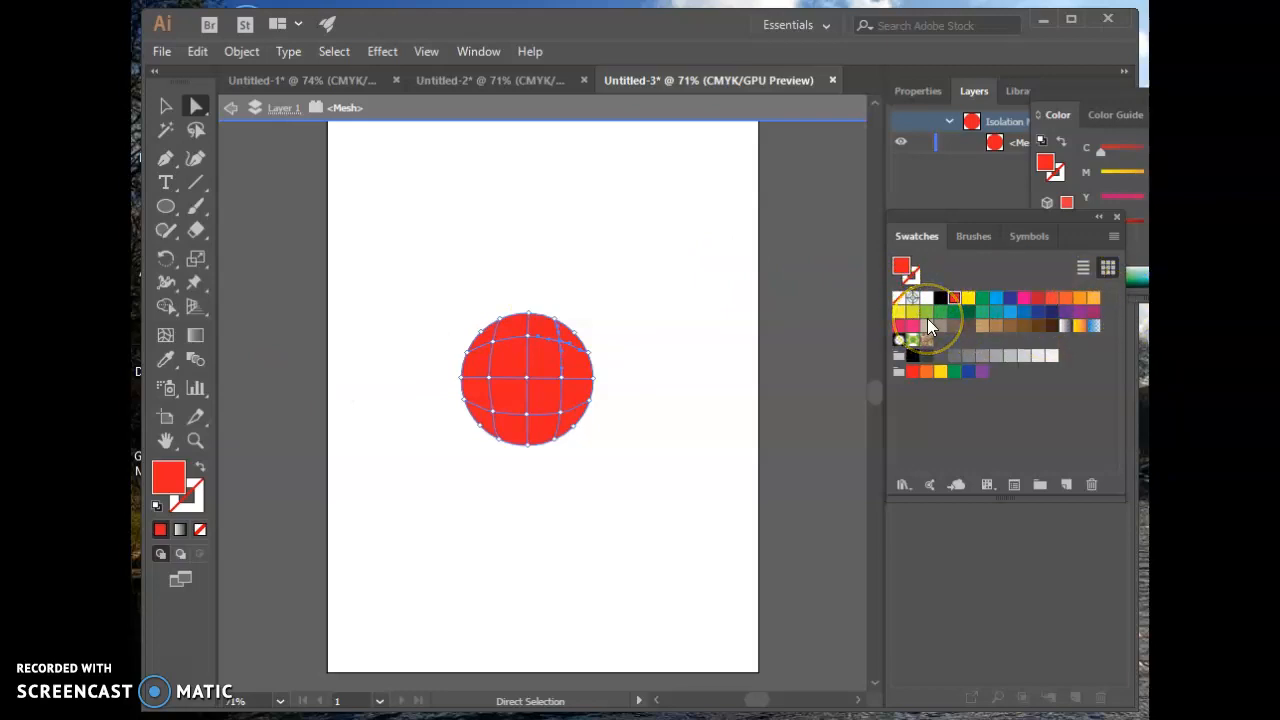
click(165, 480)
double_click(165, 483)
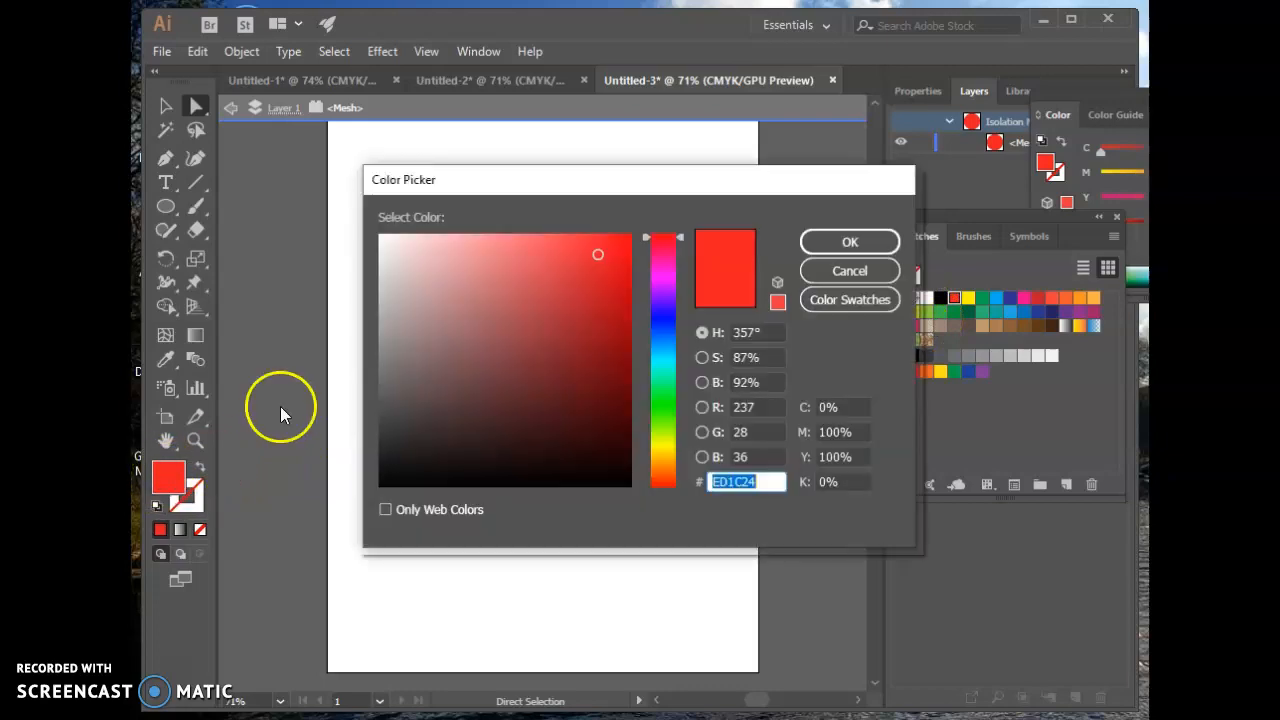
click(436, 252)
drag(432, 251, 408, 249)
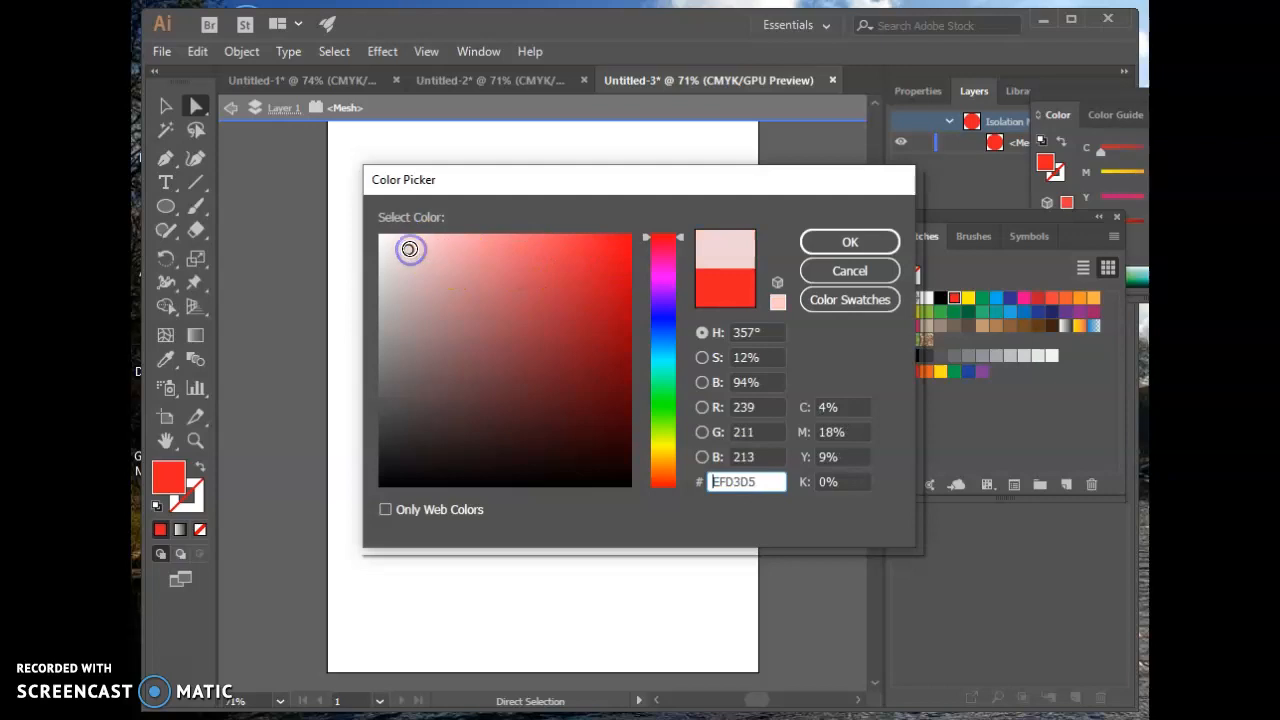
click(849, 243)
drag(566, 337, 565, 342)
click(640, 329)
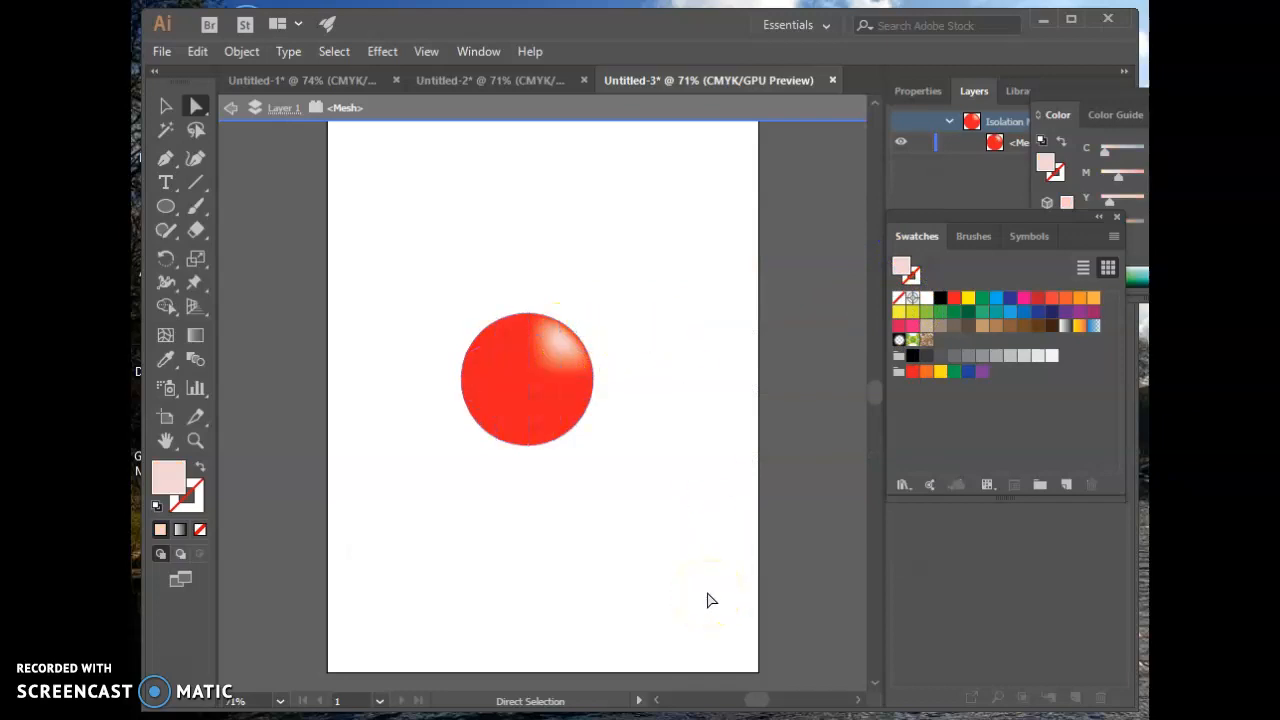
Adjust the direction handles of the highlight's mesh point to reshape the light area, and deselect the mesh.
click(558, 340)
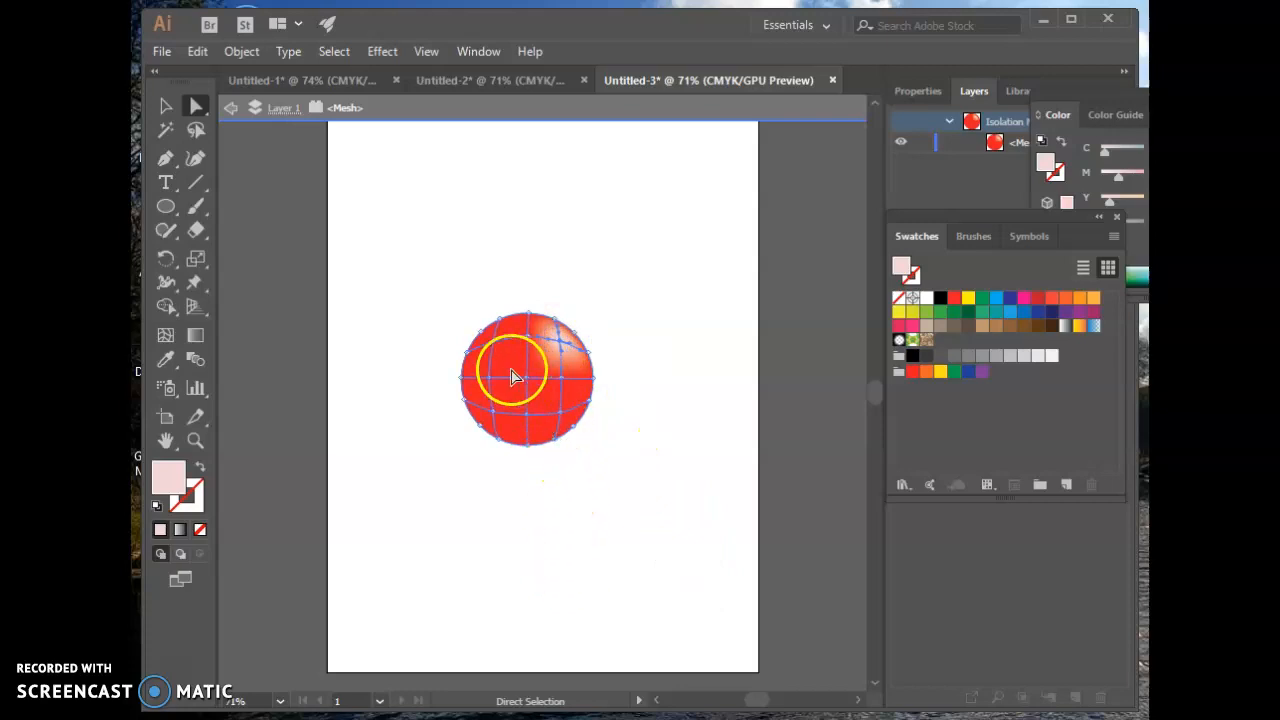
key(ctrl)
key(ctrl+equal)
key(ctrl+equal)
key(ctrl+equal)
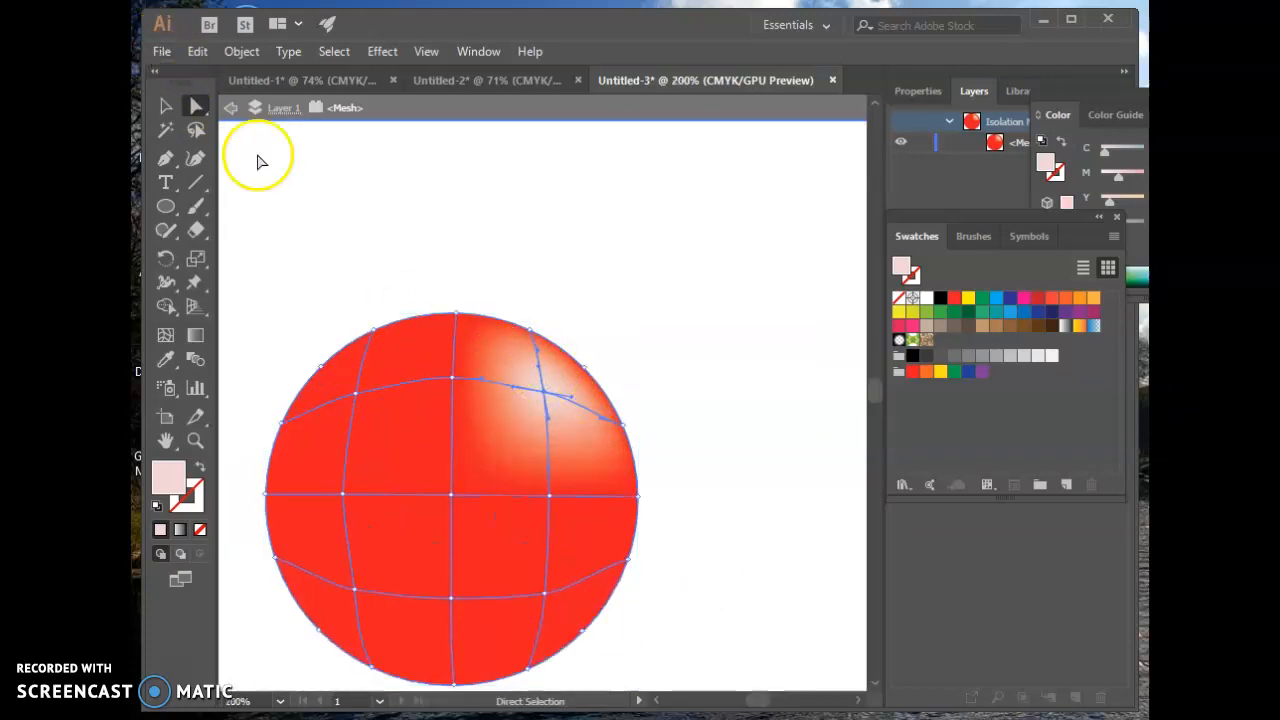
drag(572, 400, 607, 410)
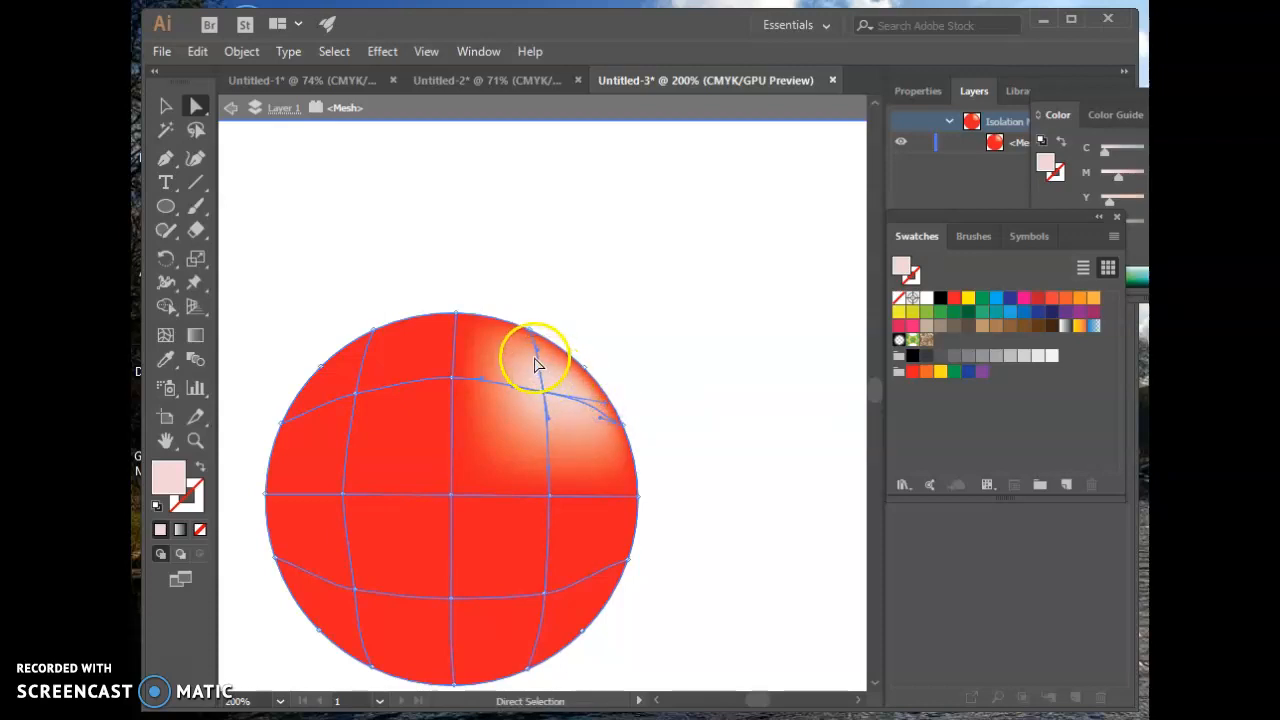
drag(538, 367, 523, 347)
click(548, 392)
drag(547, 391, 537, 339)
click(714, 380)
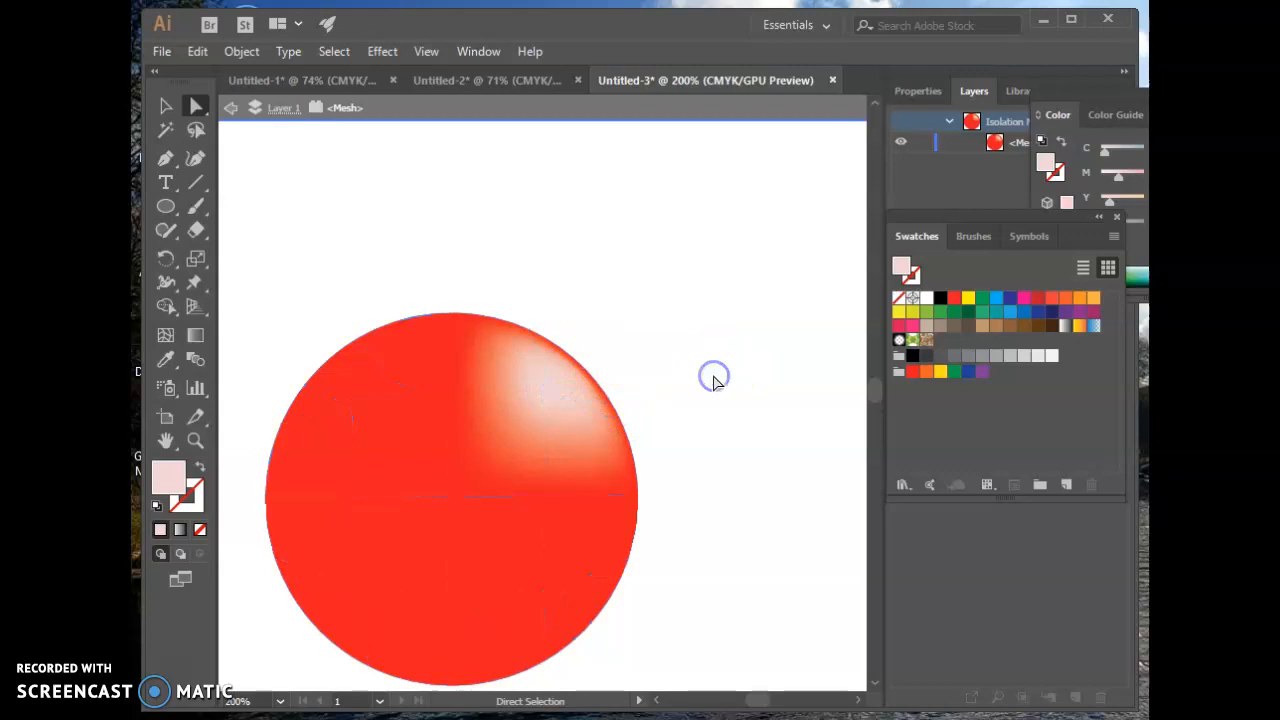
Colour the mesh point on the ball's lower-left edge dark red 4C0C10 as a shadow.
scroll(627, 503, down, 2)
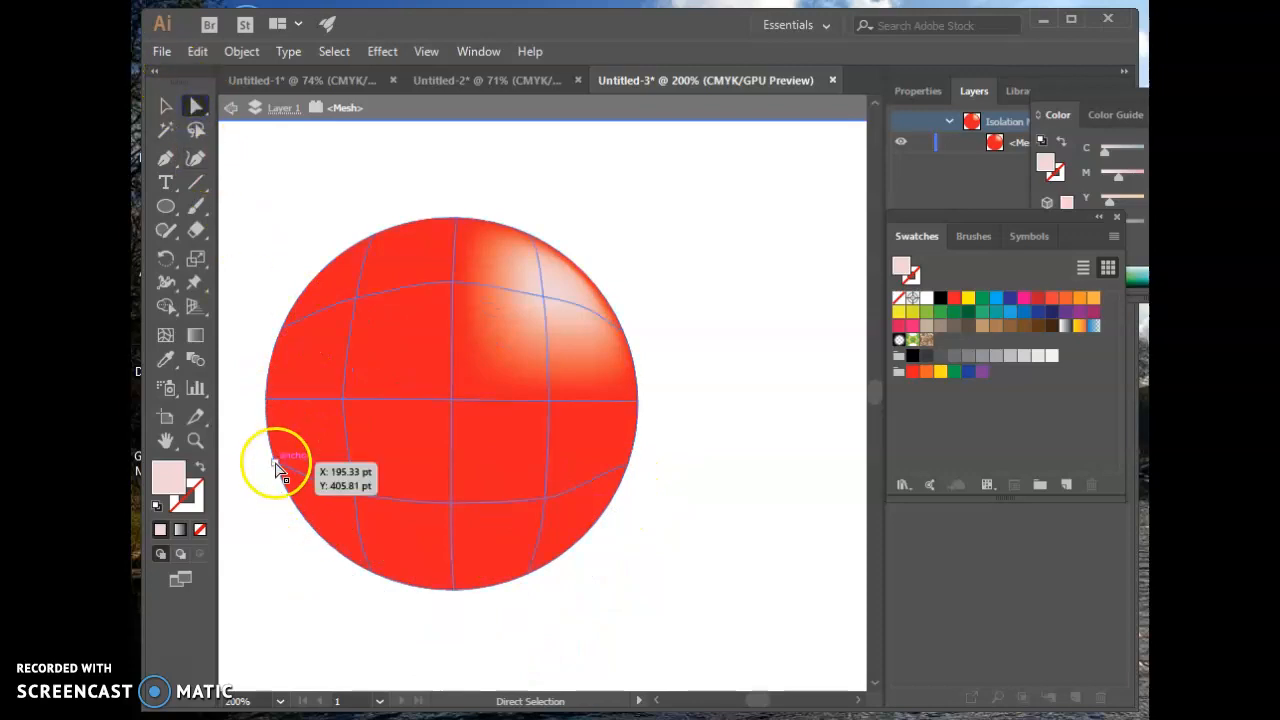
click(276, 464)
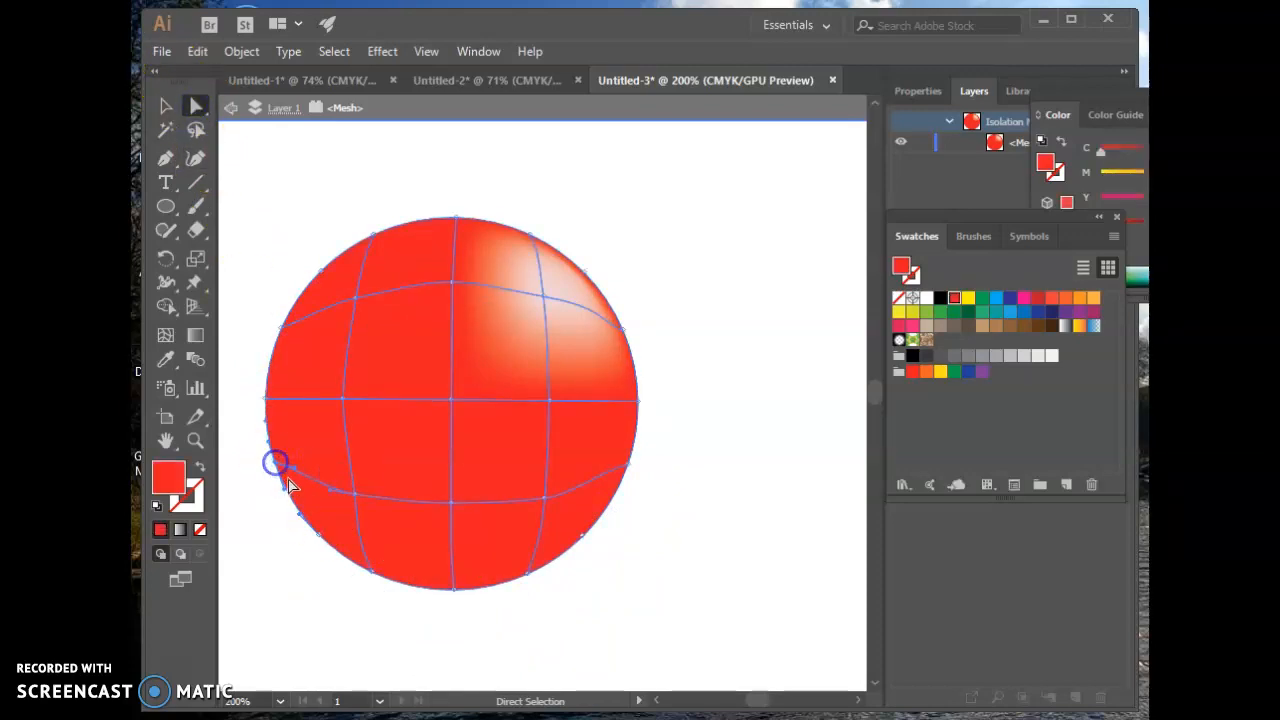
double_click(169, 479)
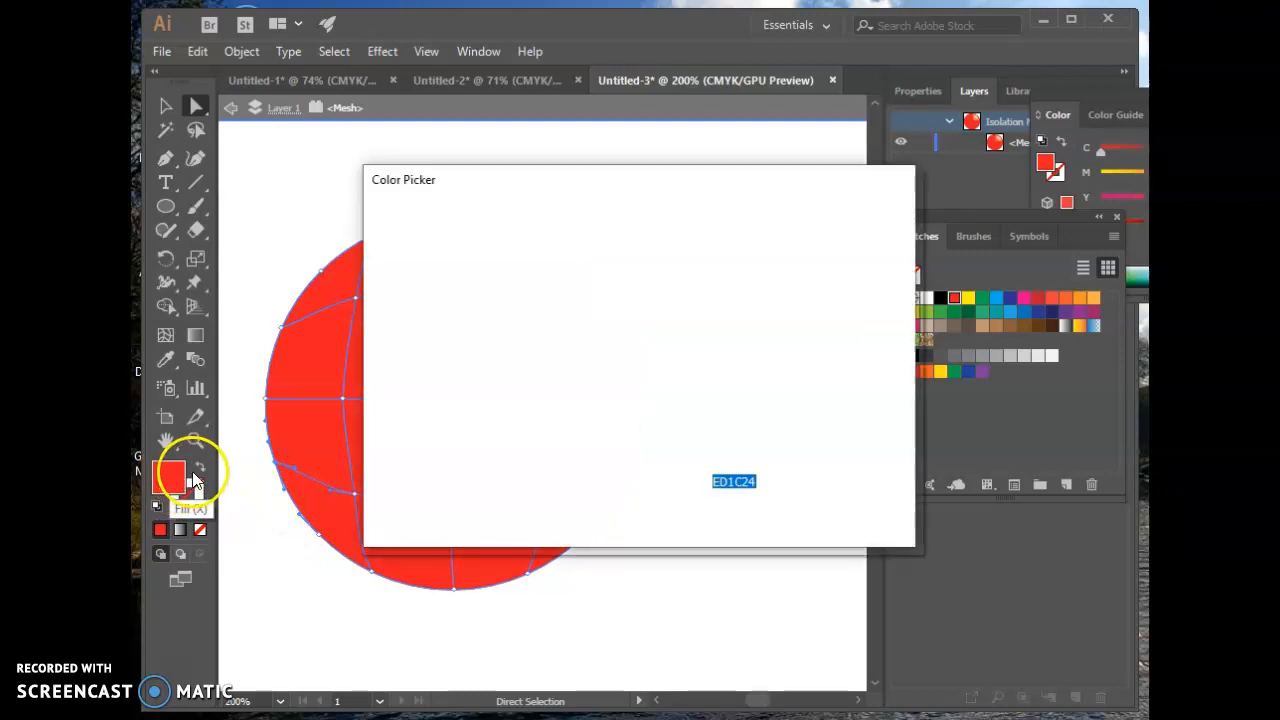
click(593, 411)
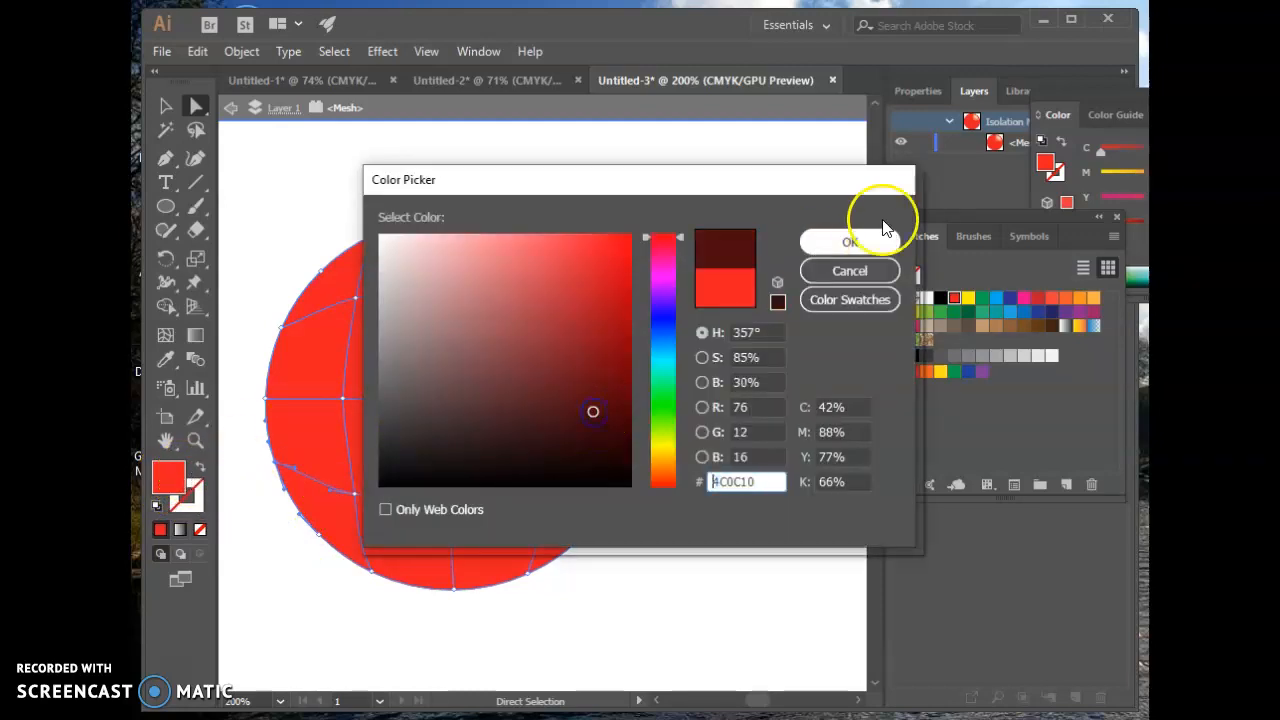
click(832, 245)
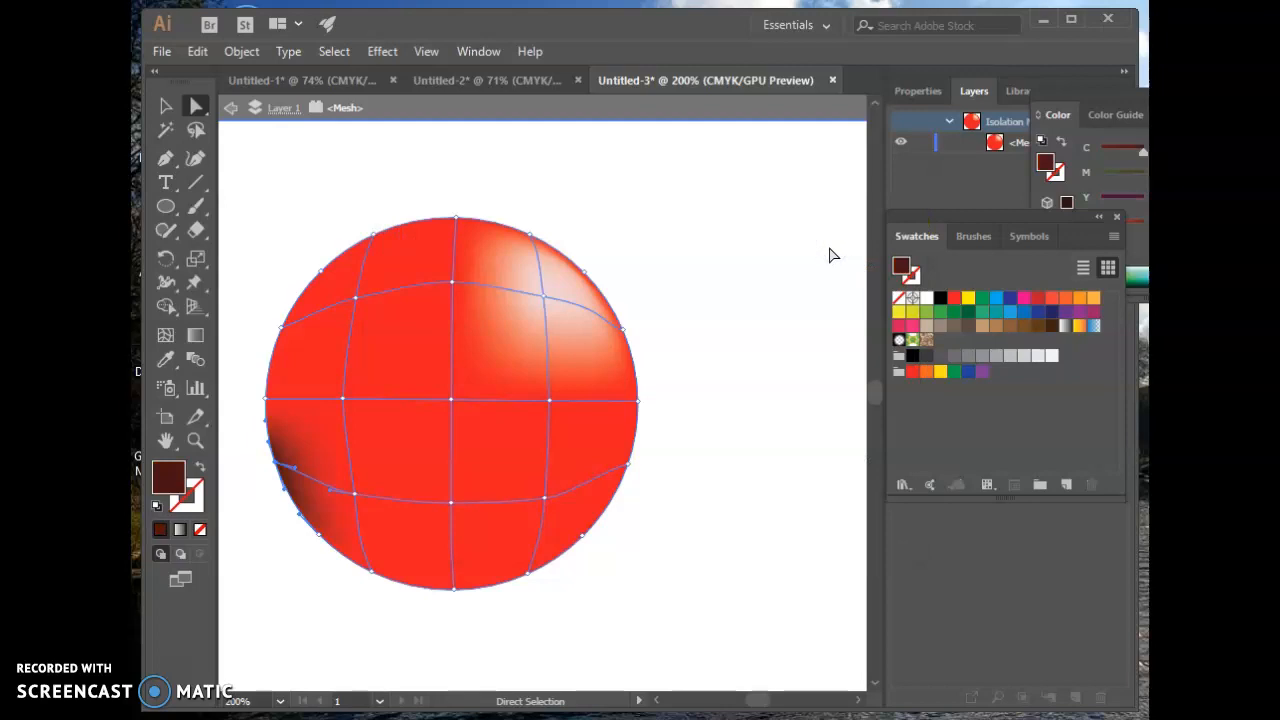
Select the neighbouring mesh points along the ball's left and bottom edges and give them the dark red sampled from the shadow.
click(372, 576)
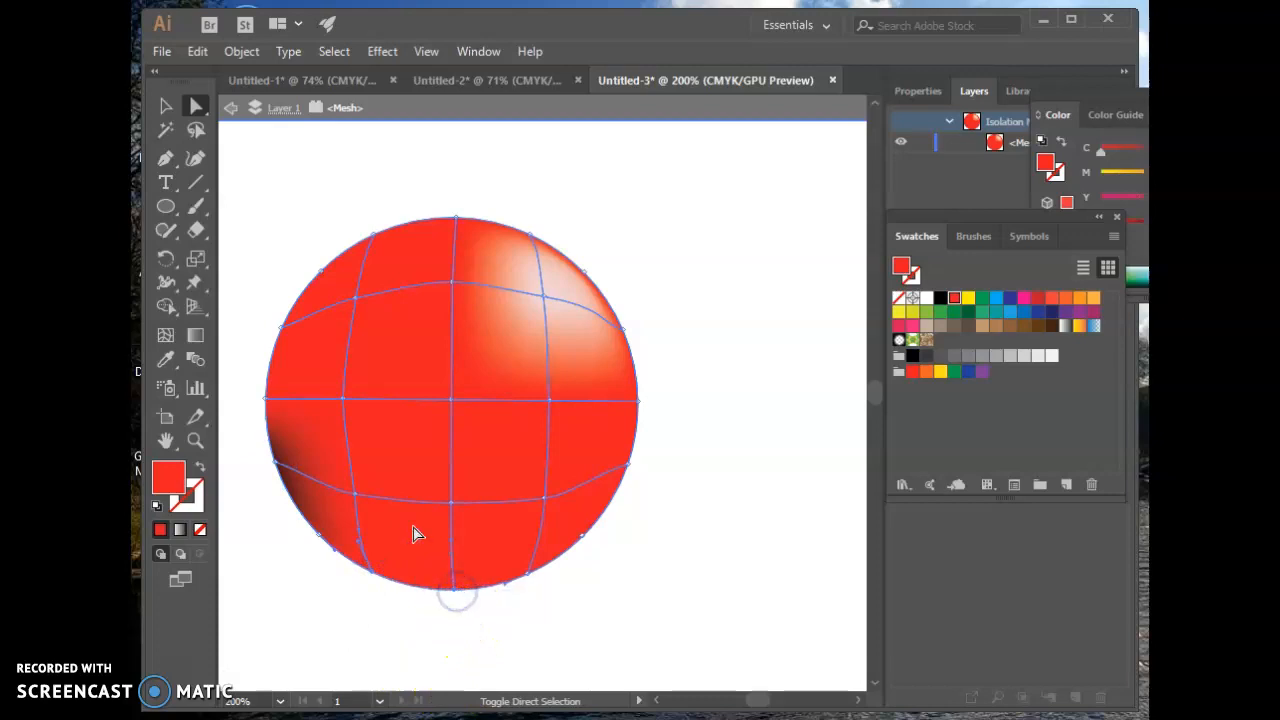
shift+click(267, 400)
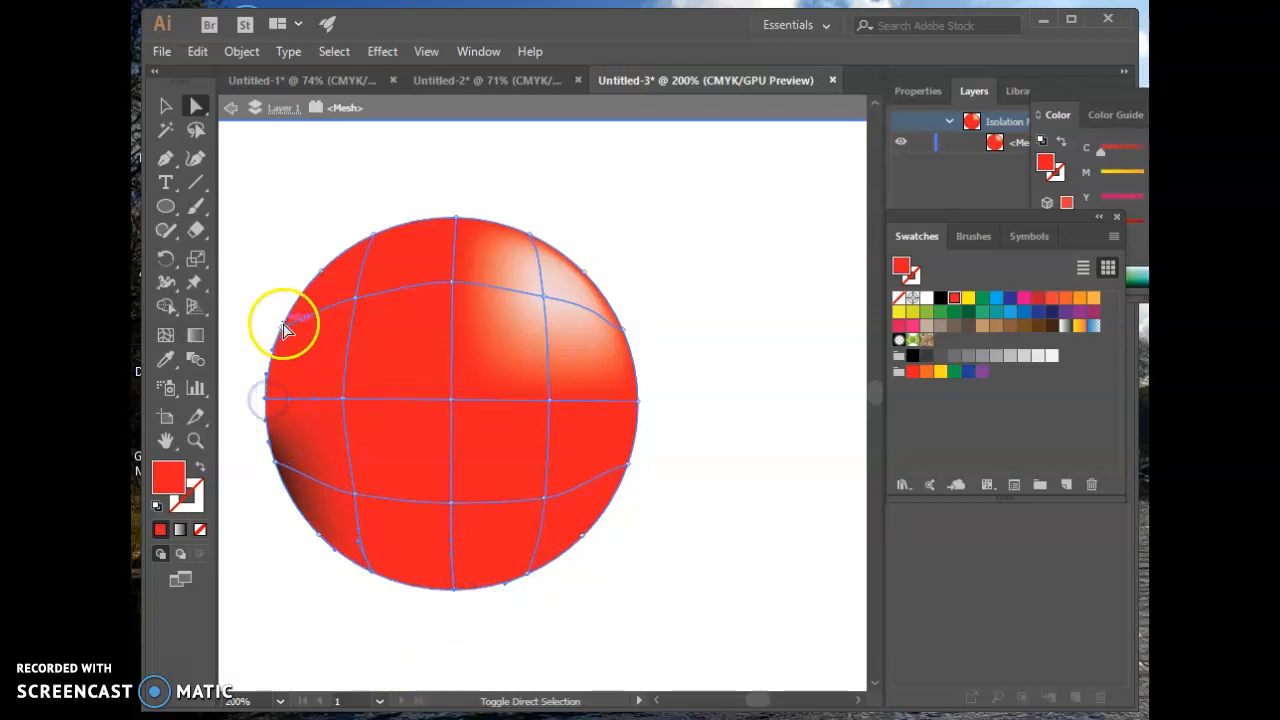
shift+click(282, 327)
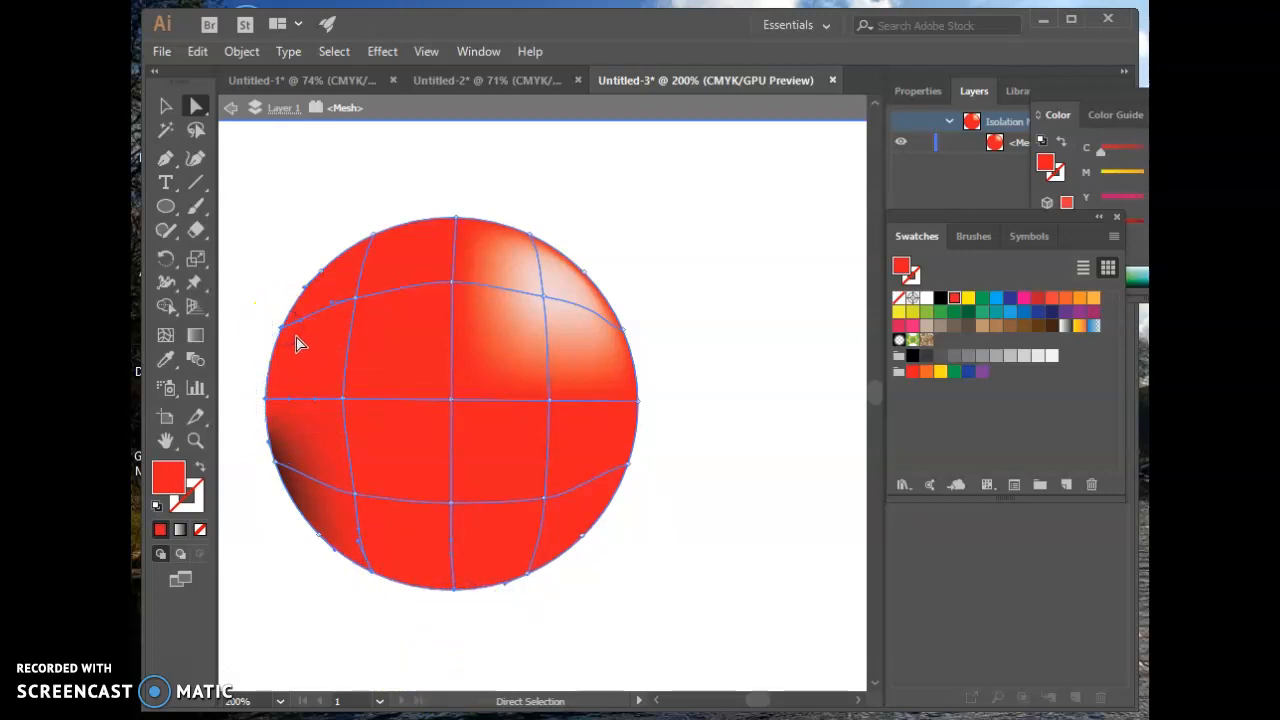
click(173, 366)
click(286, 466)
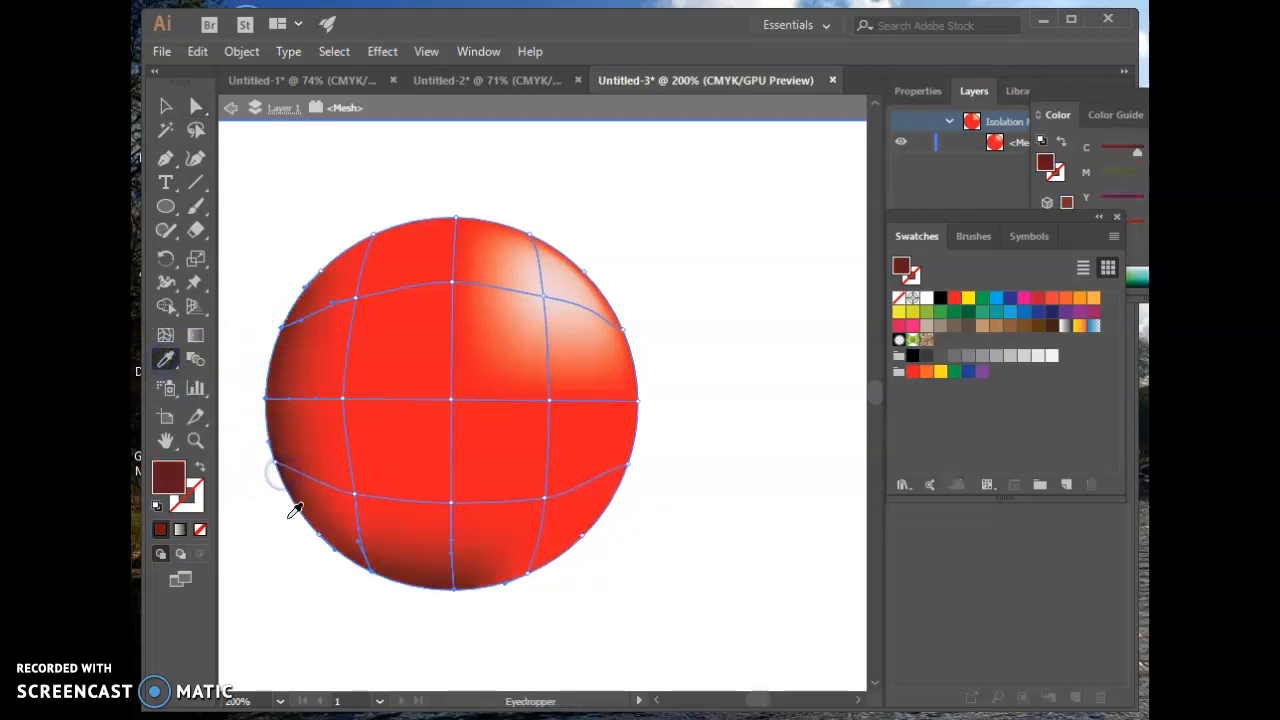
click(337, 697)
click(166, 366)
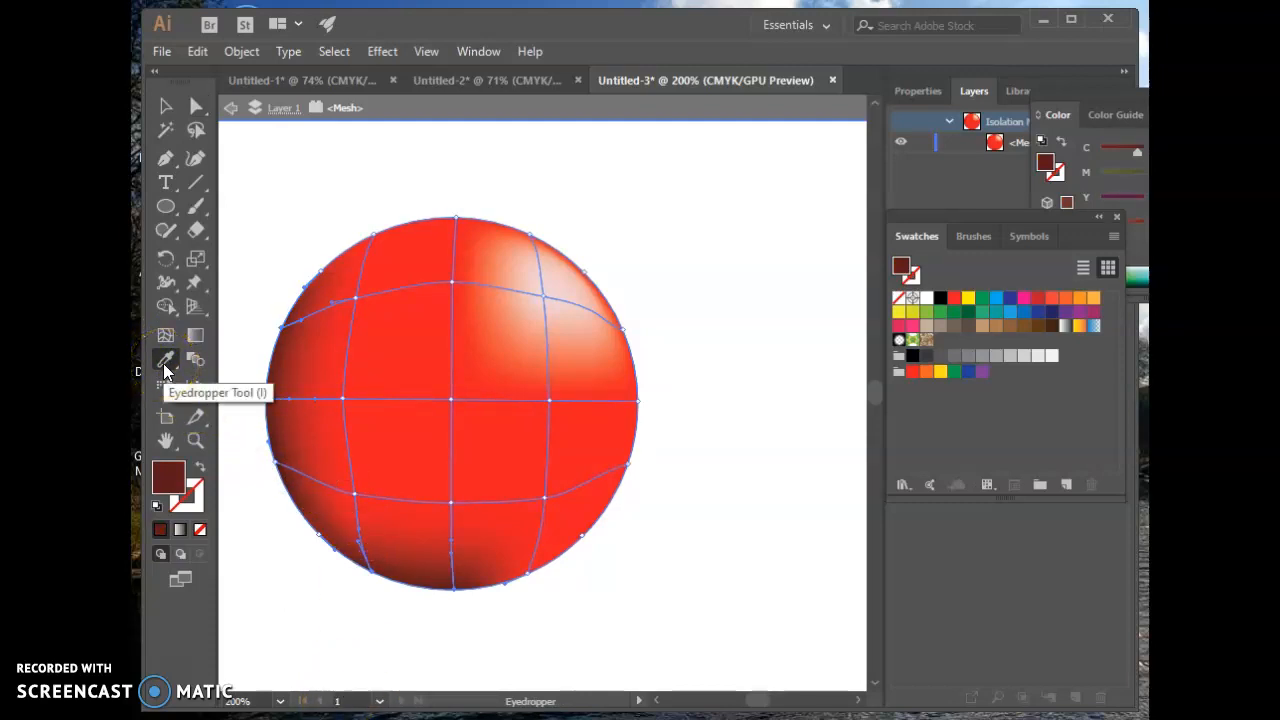
click(501, 443)
Give the ball's lower-left inner mesh point a dark red sampled from the nearby shading, and deselect the mesh.
click(197, 106)
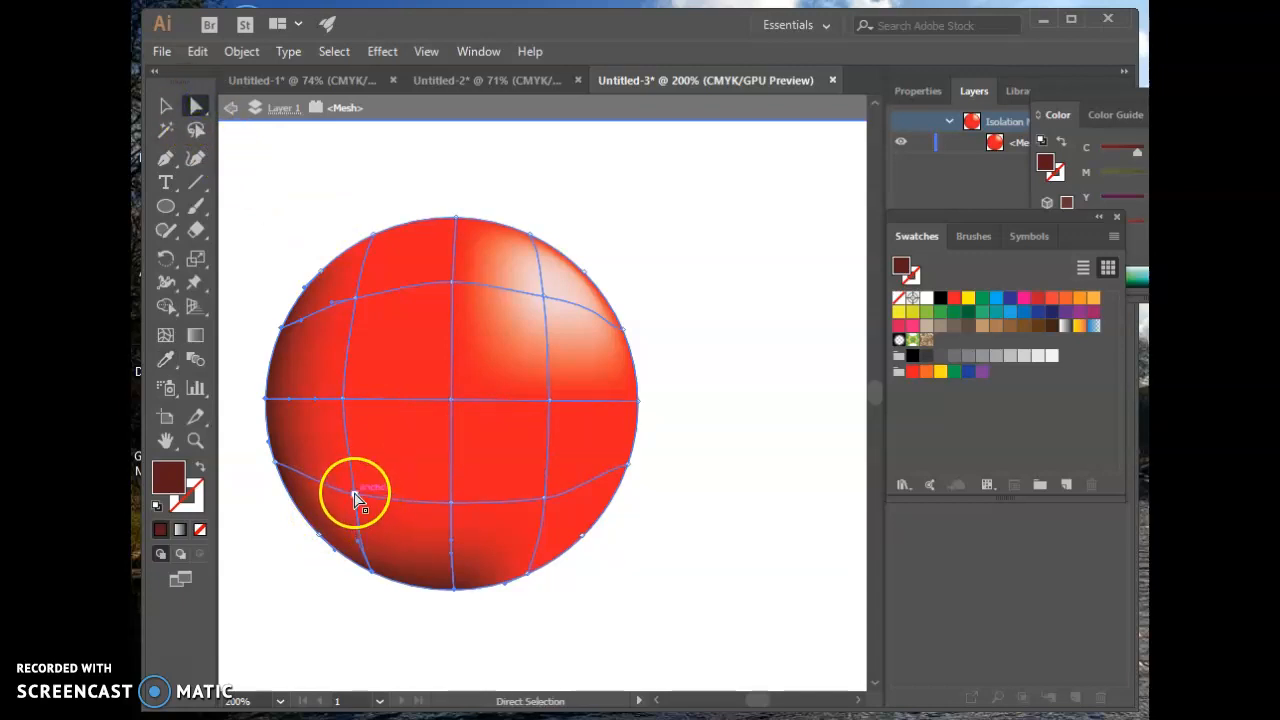
click(355, 493)
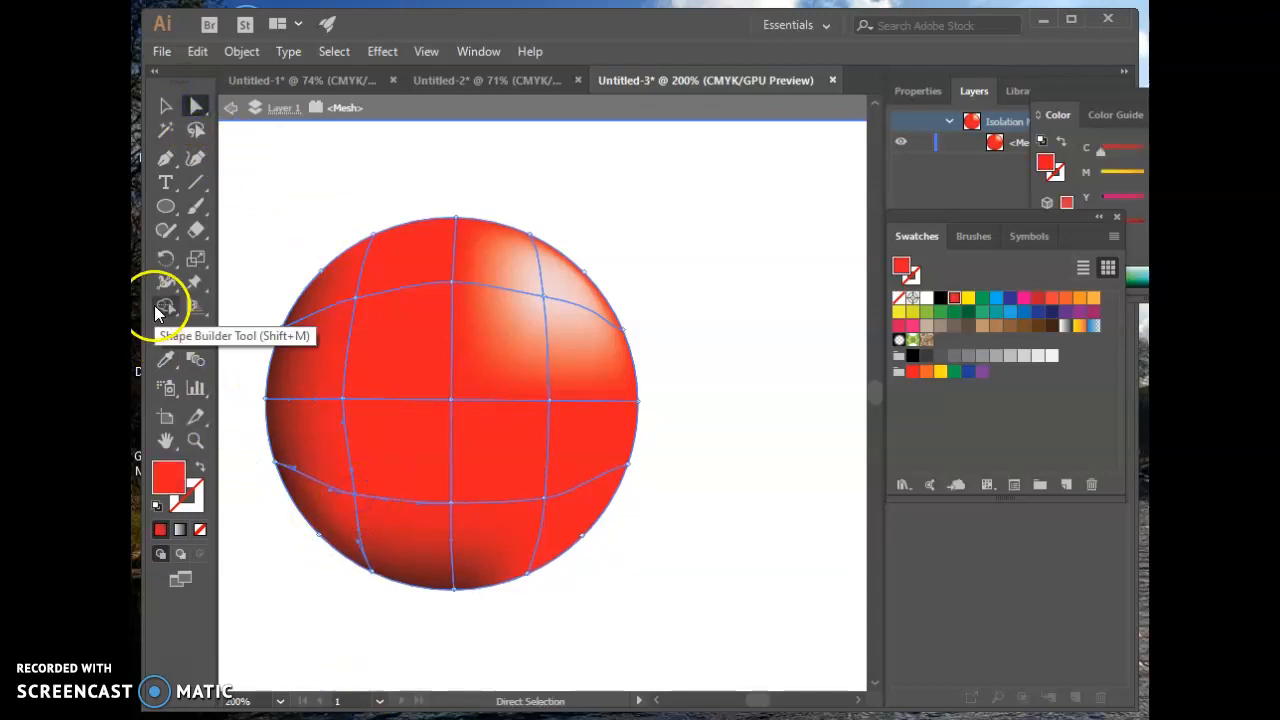
click(171, 354)
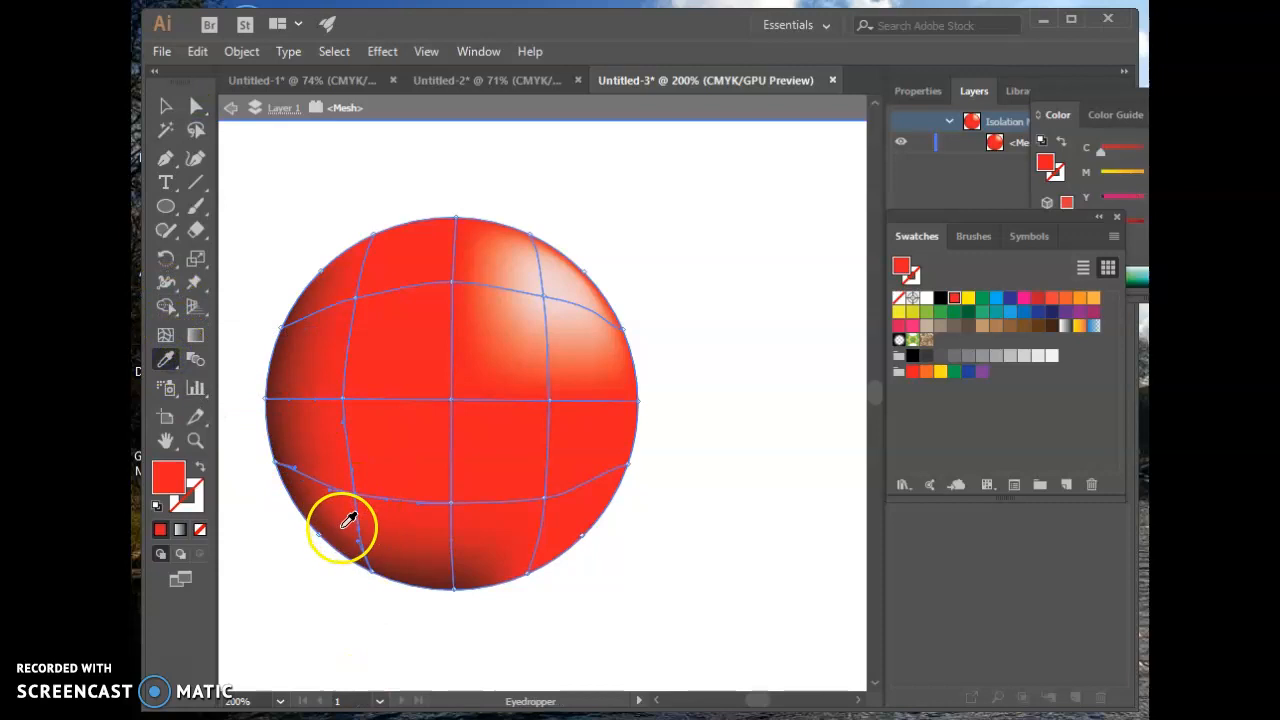
click(339, 525)
click(337, 505)
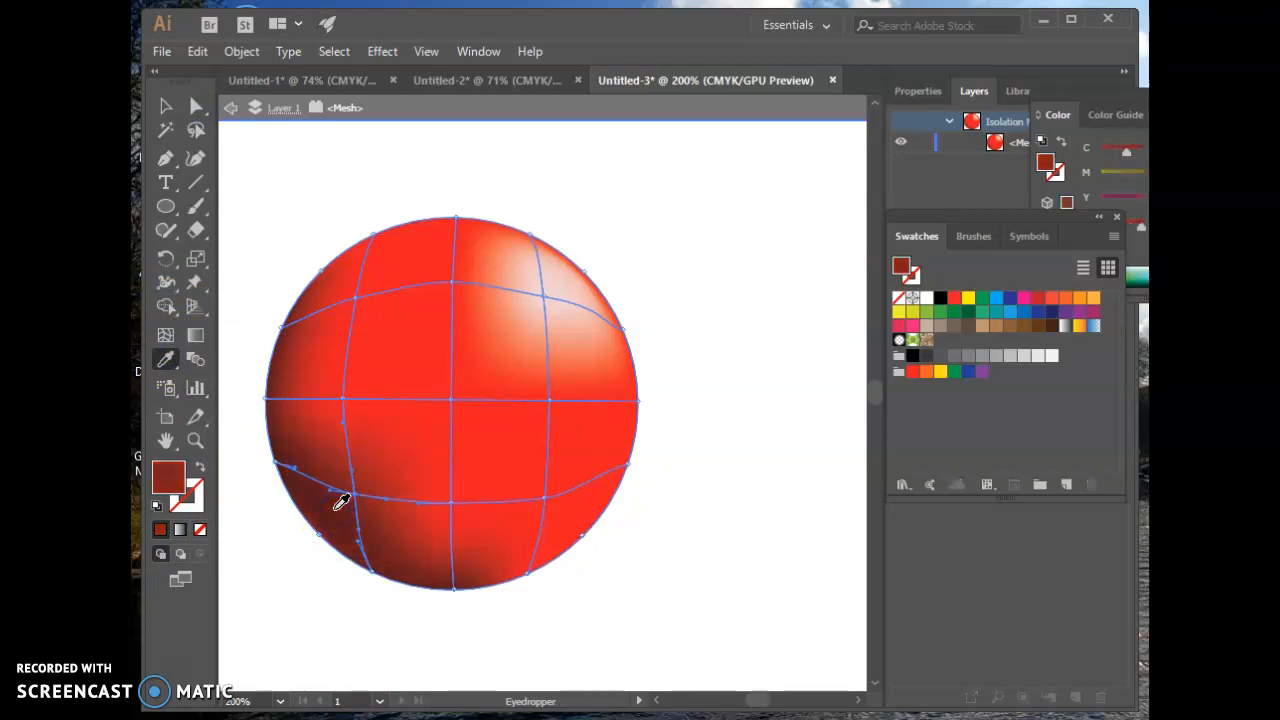
click(329, 429)
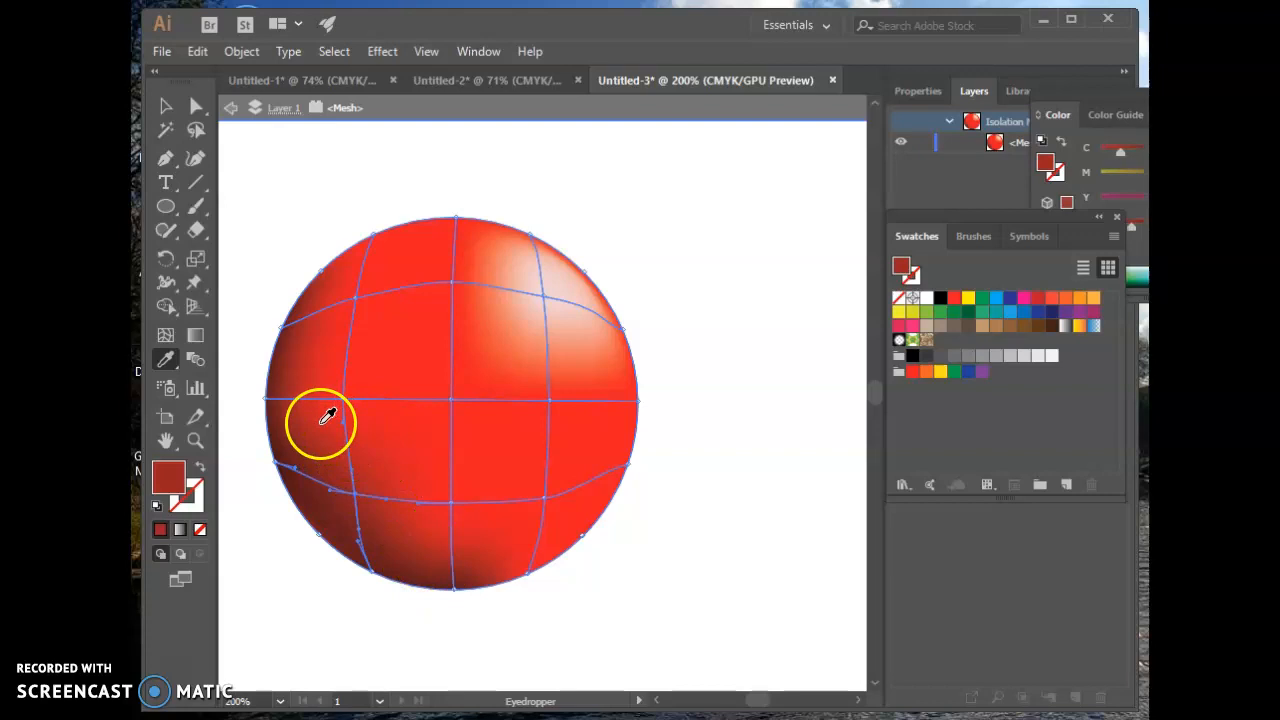
click(196, 106)
click(300, 224)
click(390, 575)
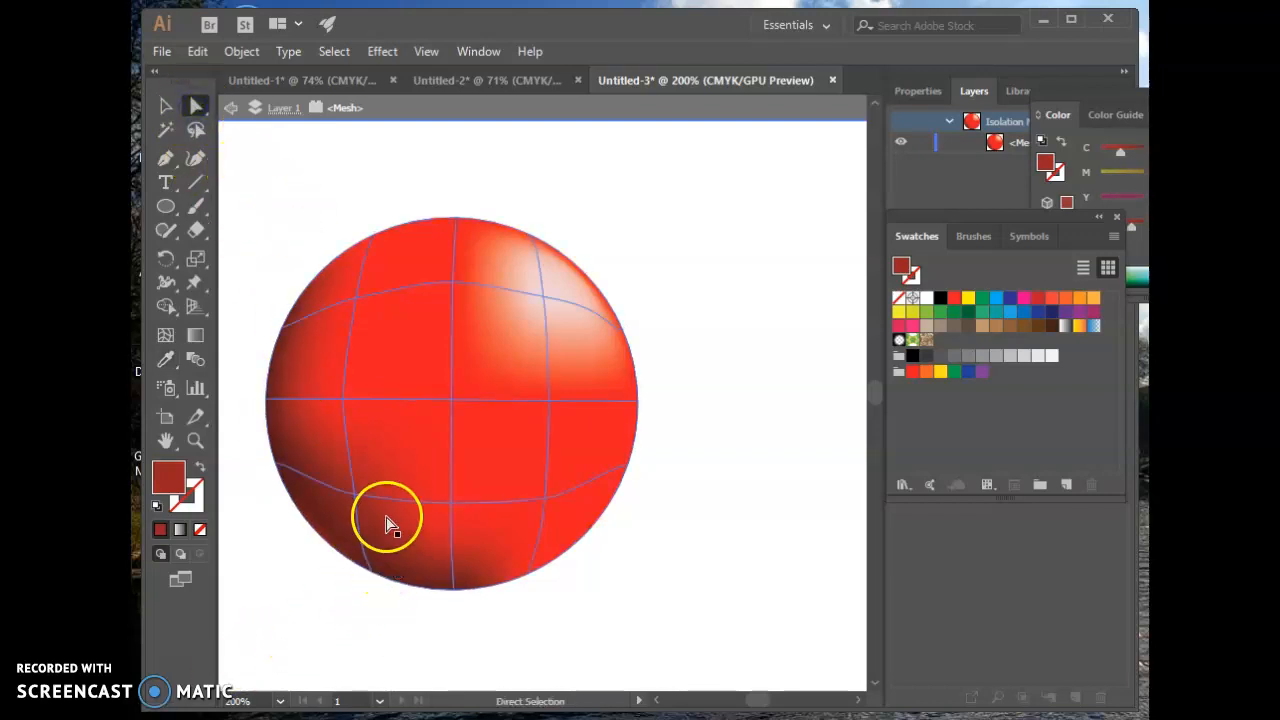
click(229, 303)
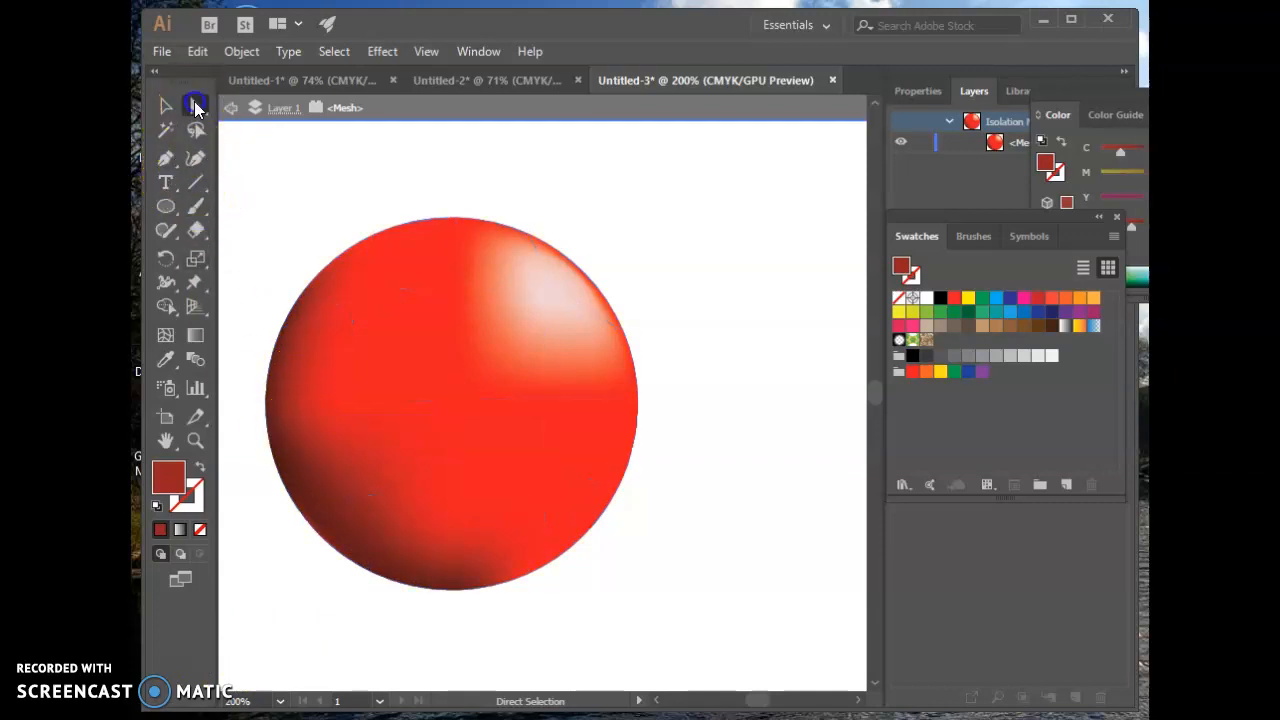
Give the inner mesh point left of the ball's centre a slightly darker red sampled from the nearby shading.
click(305, 378)
click(345, 403)
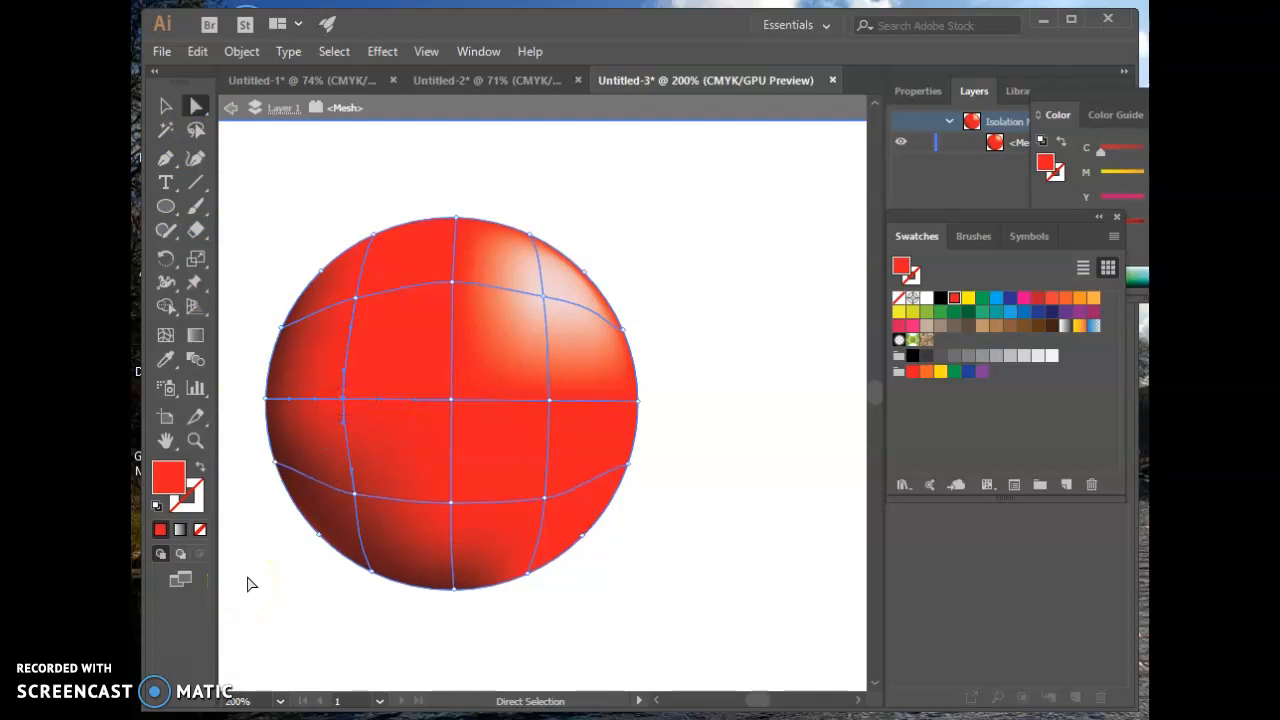
click(167, 473)
click(165, 358)
click(355, 427)
click(363, 424)
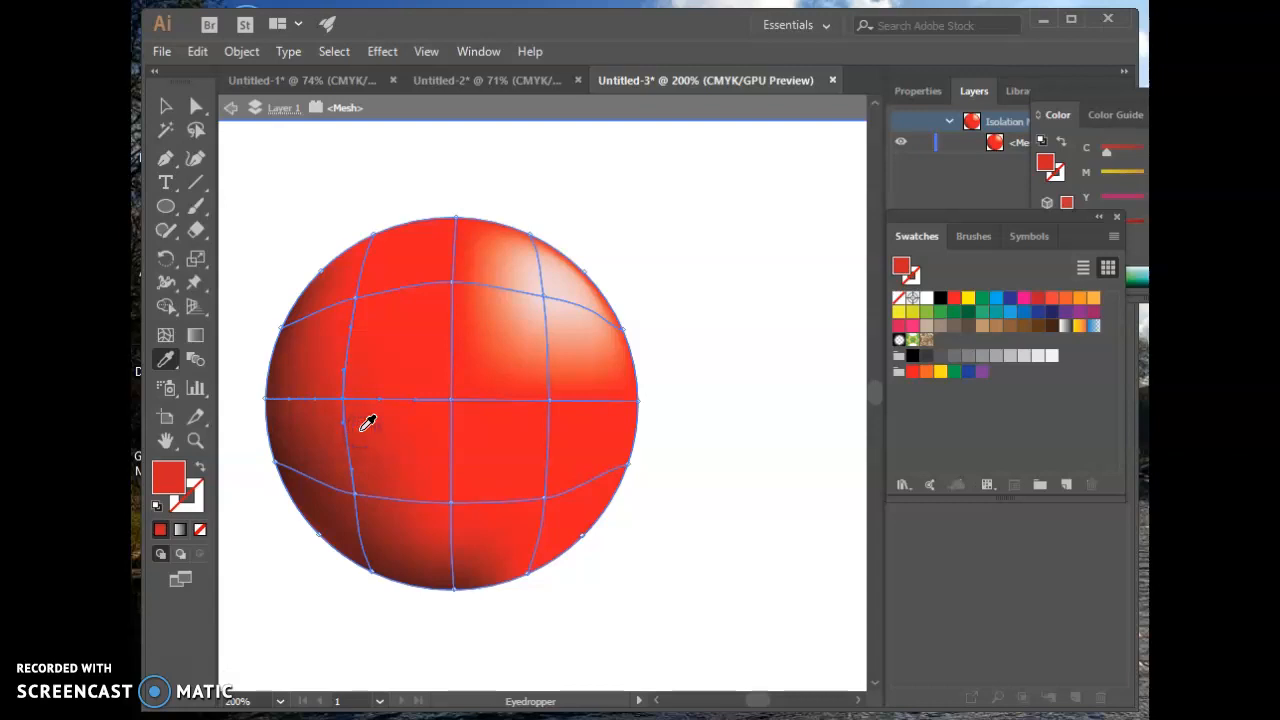
click(380, 426)
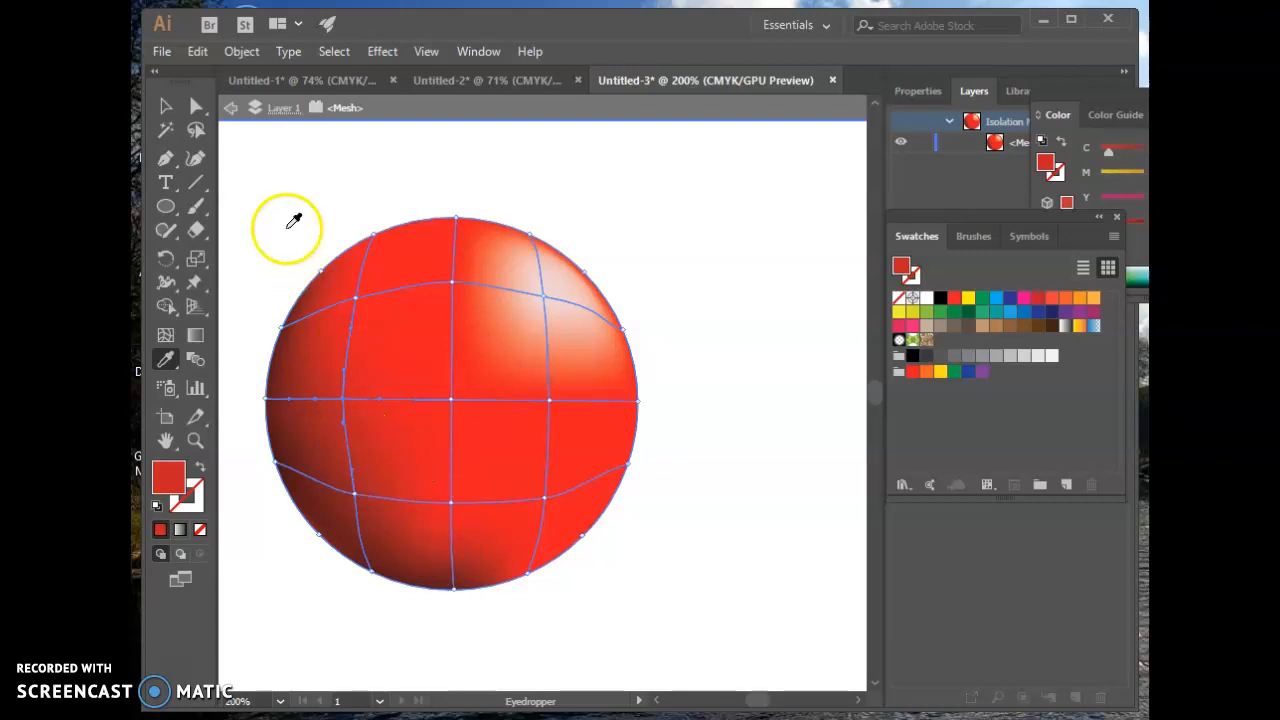
Give the inner mesh point below the ball's centre a slightly darker red sampled from the nearby shading, and deselect the mesh.
click(195, 107)
click(451, 504)
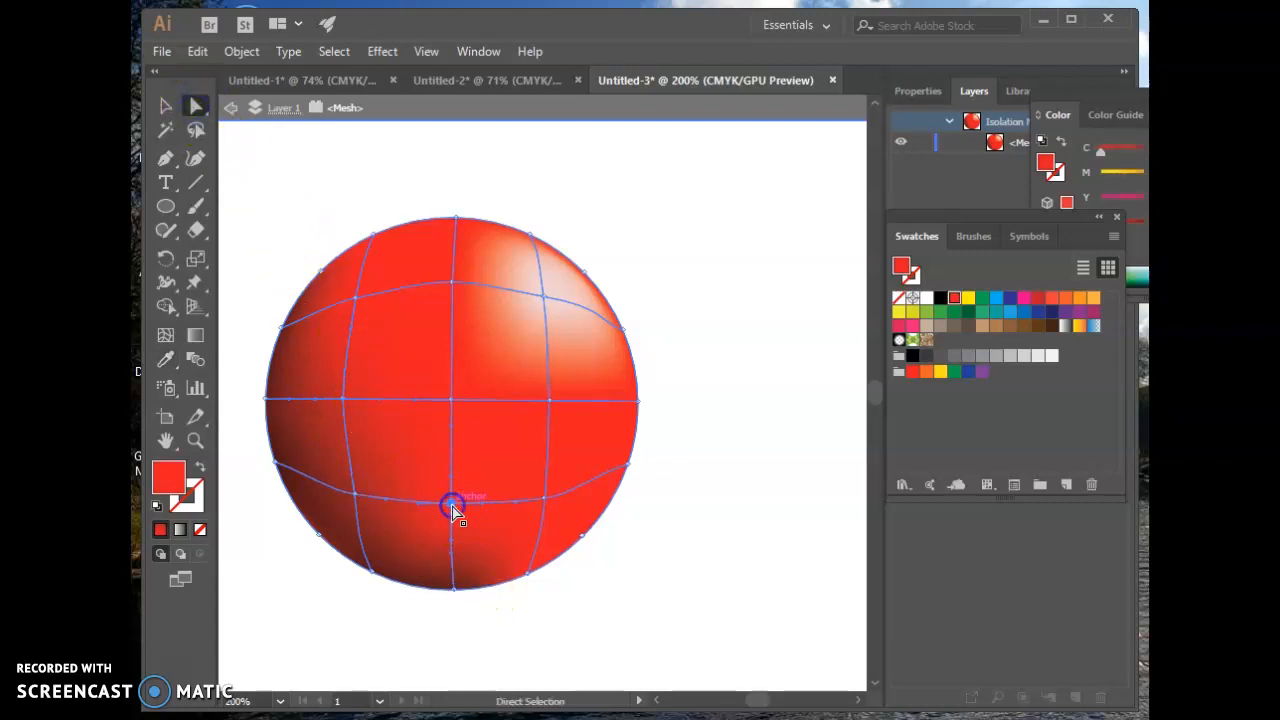
click(165, 360)
click(175, 358)
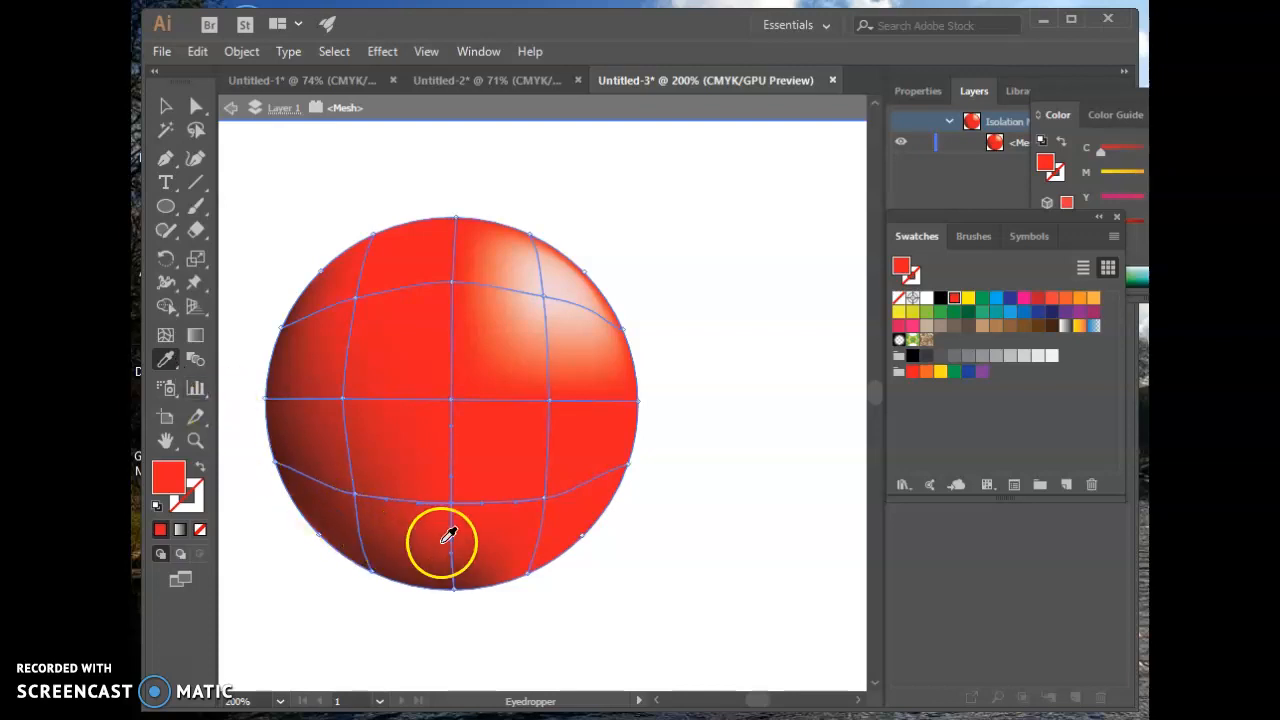
click(414, 512)
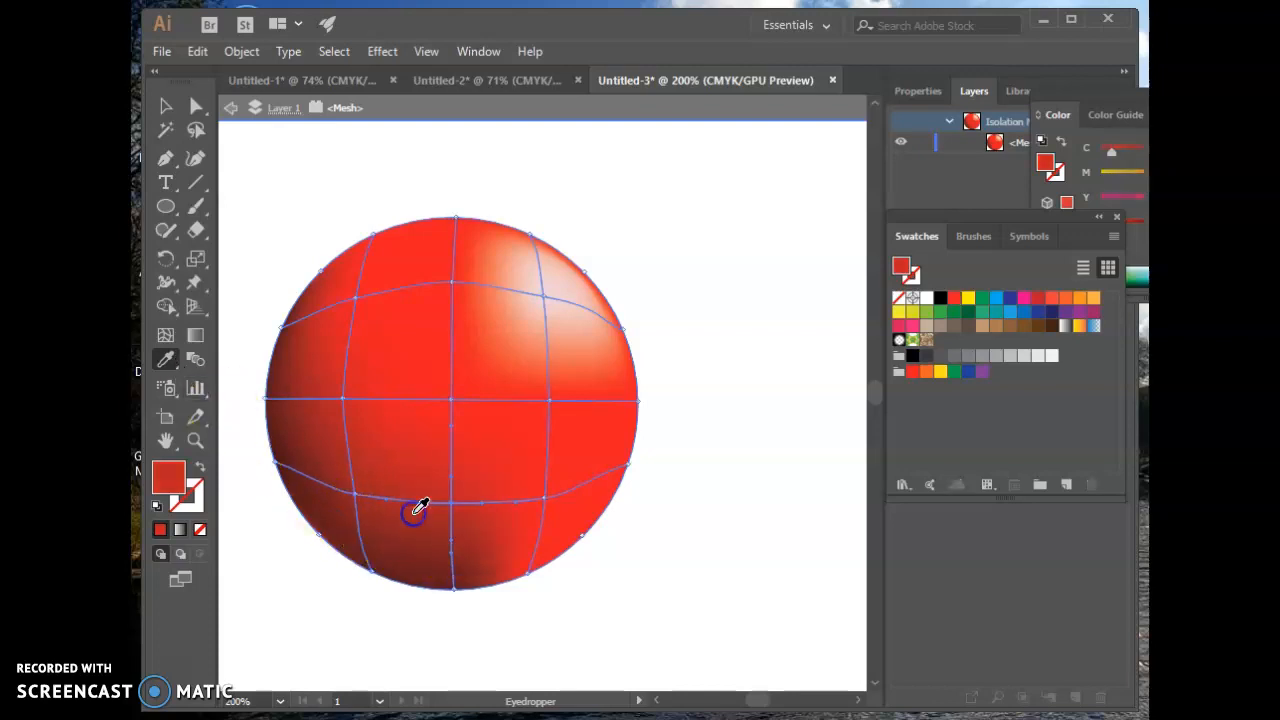
click(417, 494)
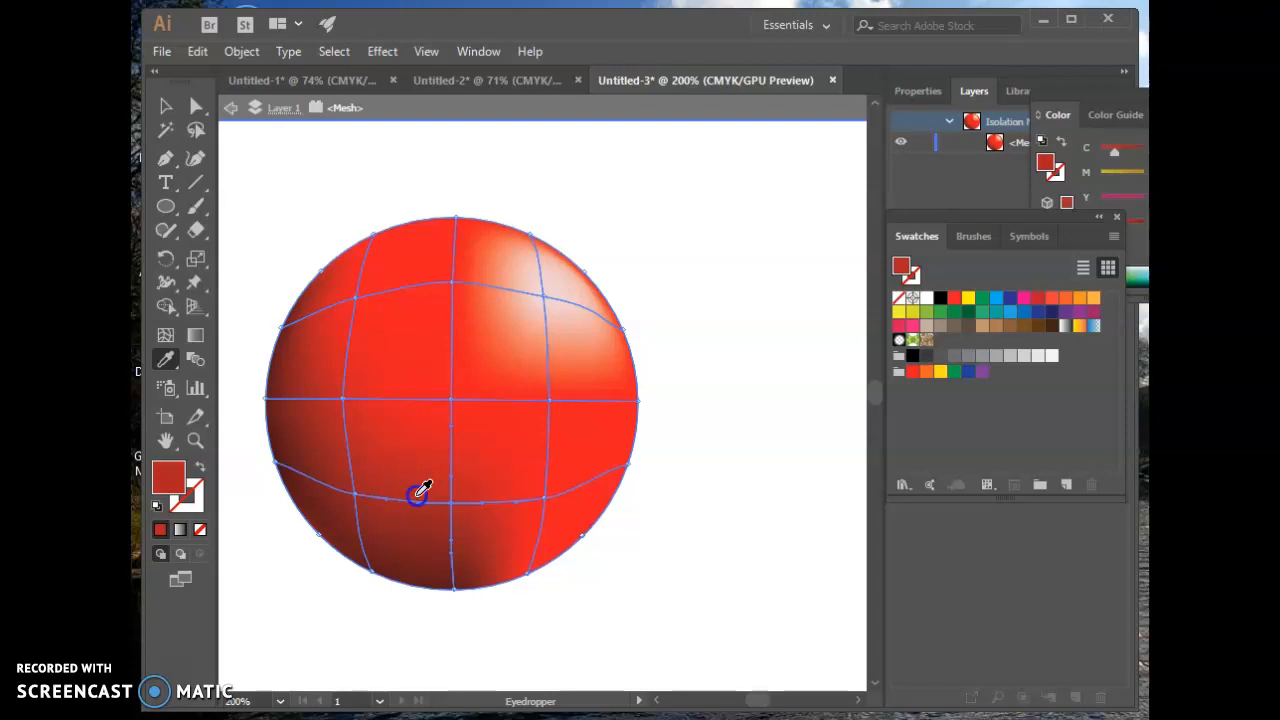
click(516, 506)
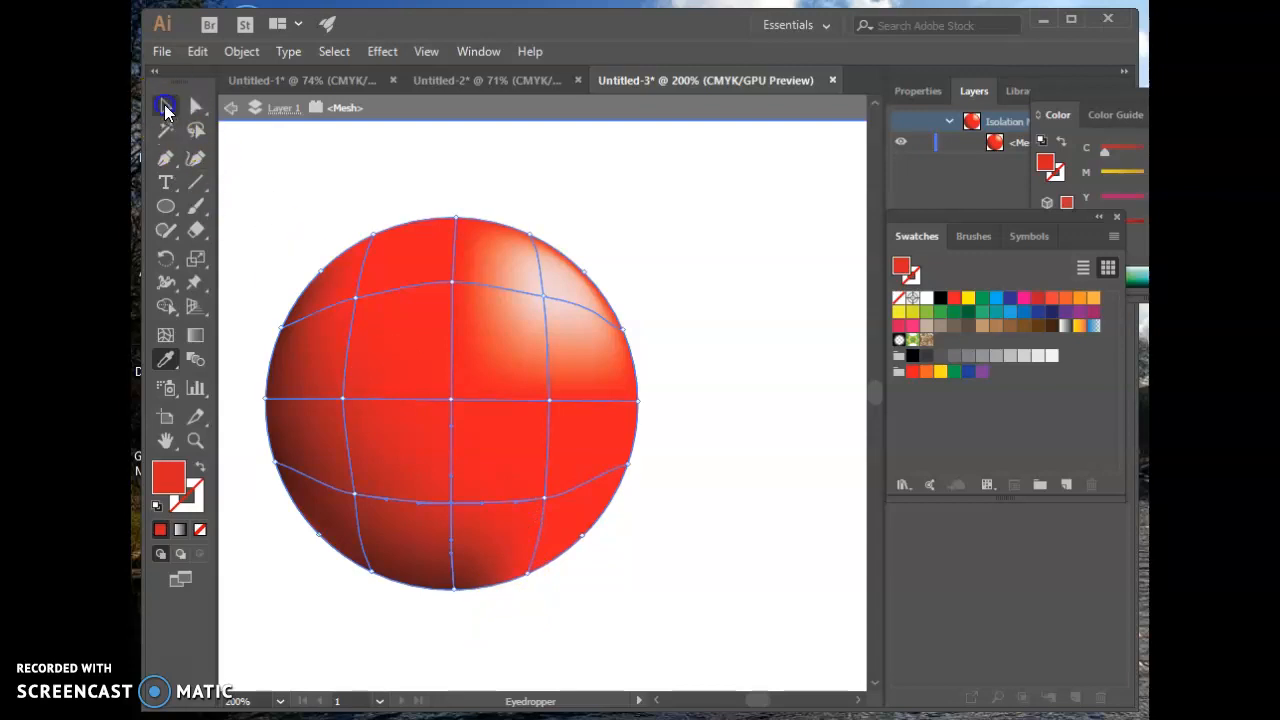
click(165, 108)
click(680, 606)
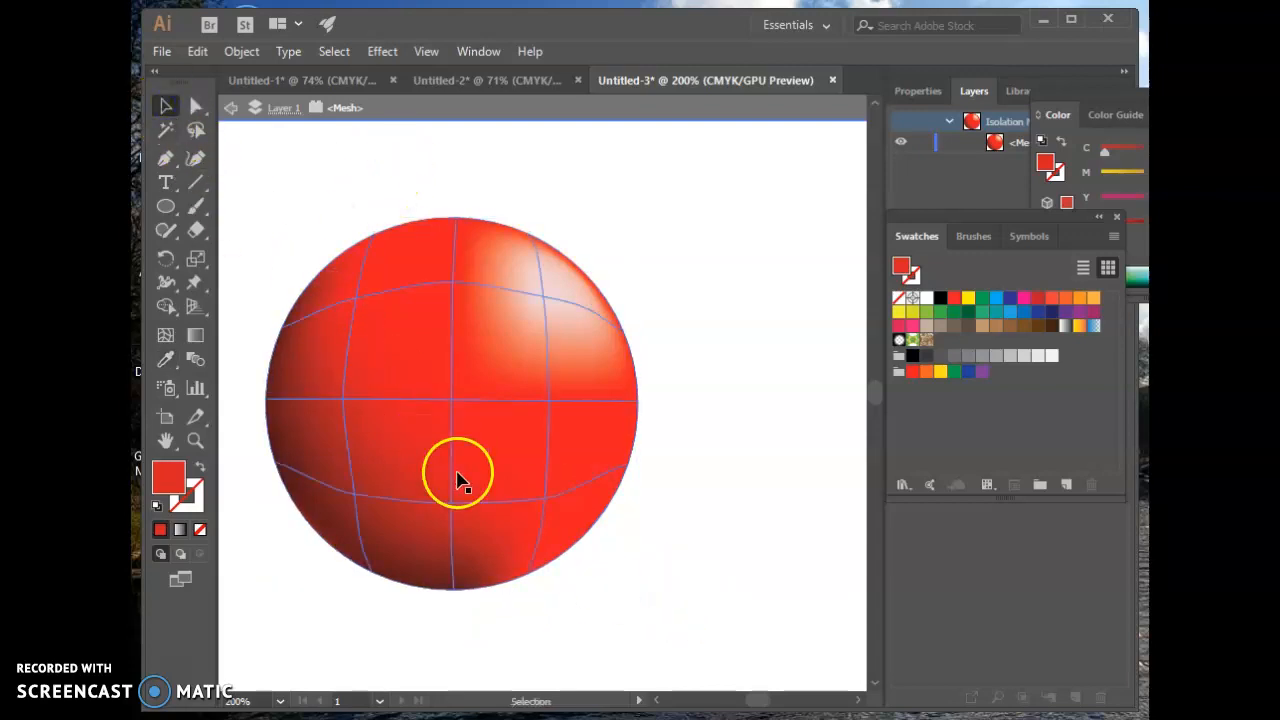
Select the ball and add a mesh point with the Mesh tool on the vertical centre line near the bottom edge.
click(527, 584)
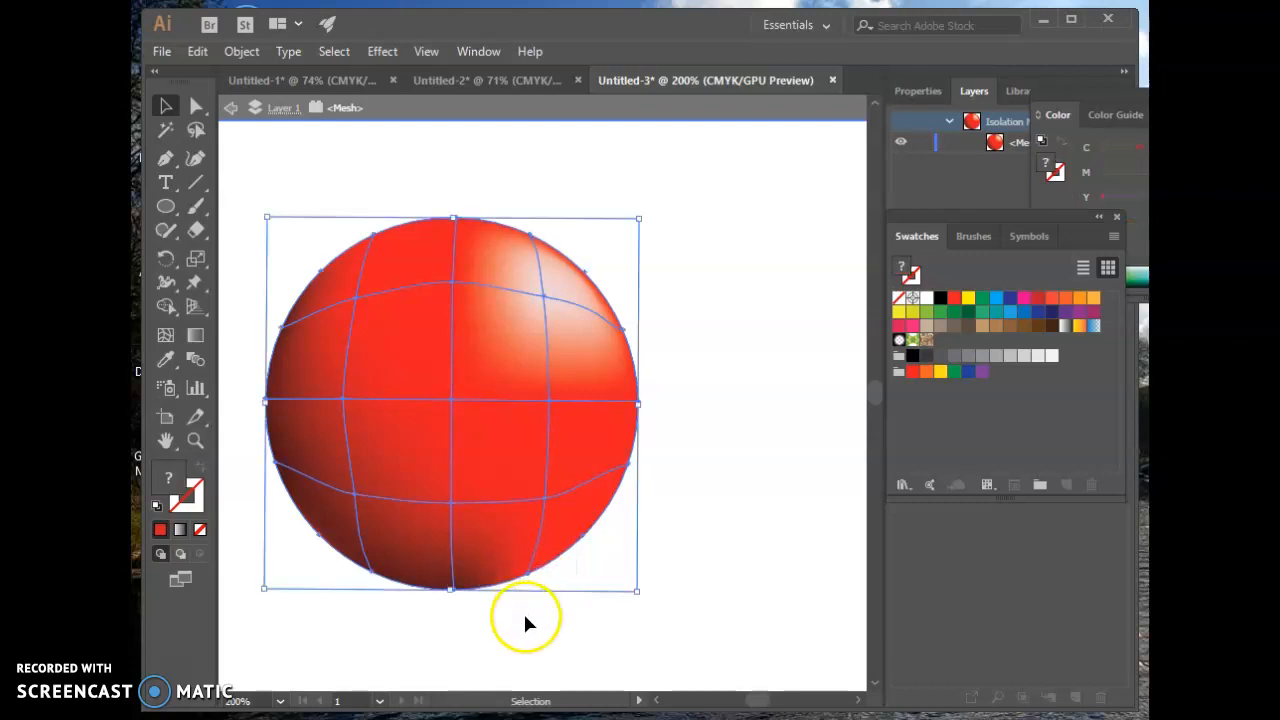
click(167, 337)
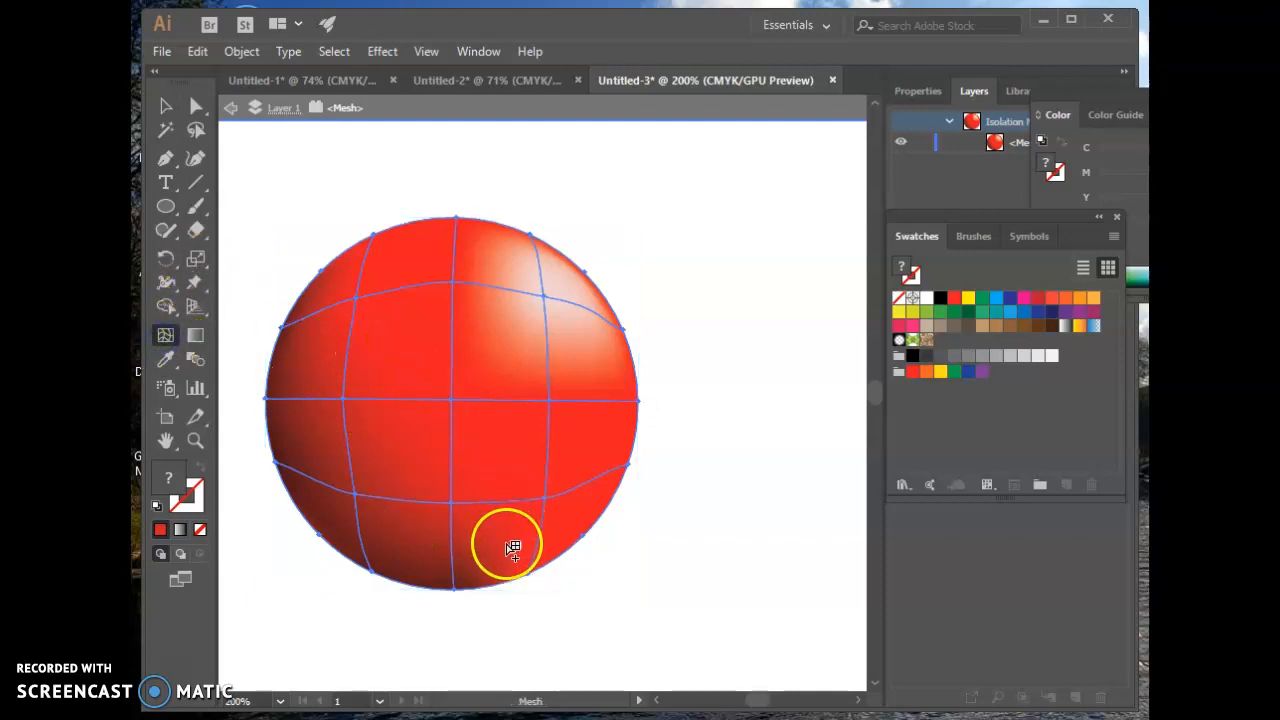
click(454, 553)
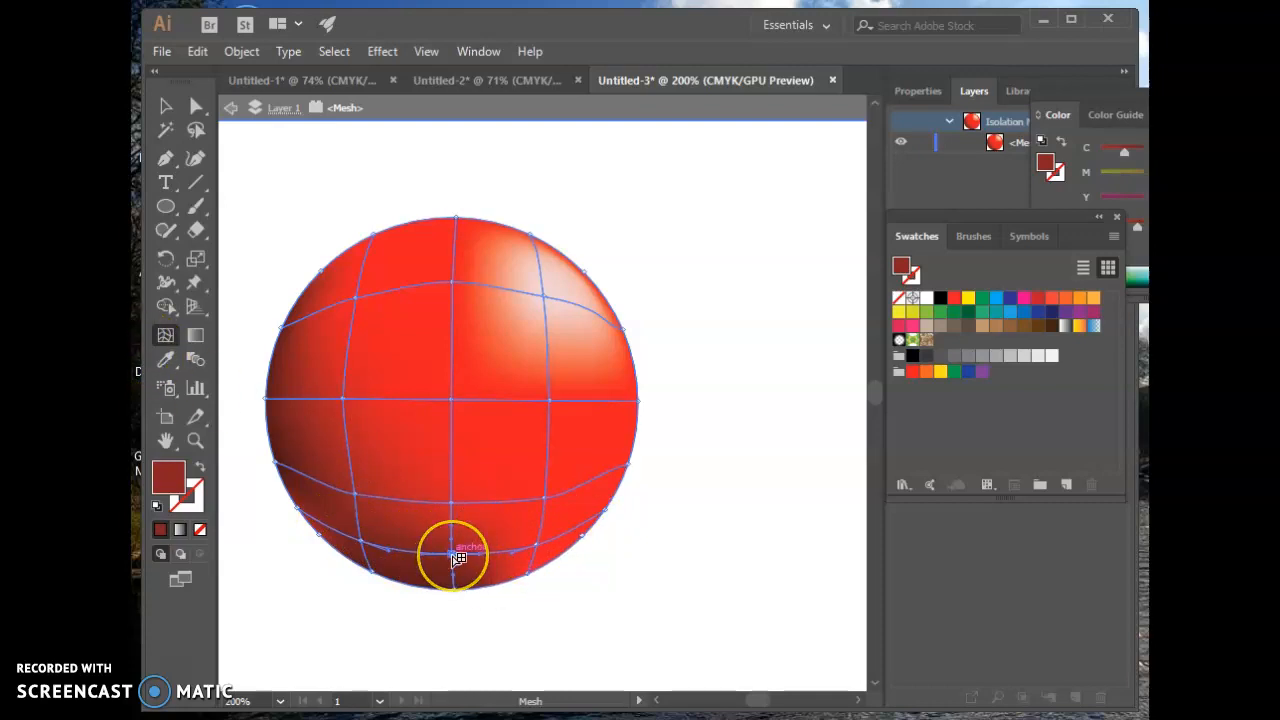
Try to remove the added mesh point near the ball's bottom edge, and undo the removal.
key(v)
key(u)
alt+click(453, 554)
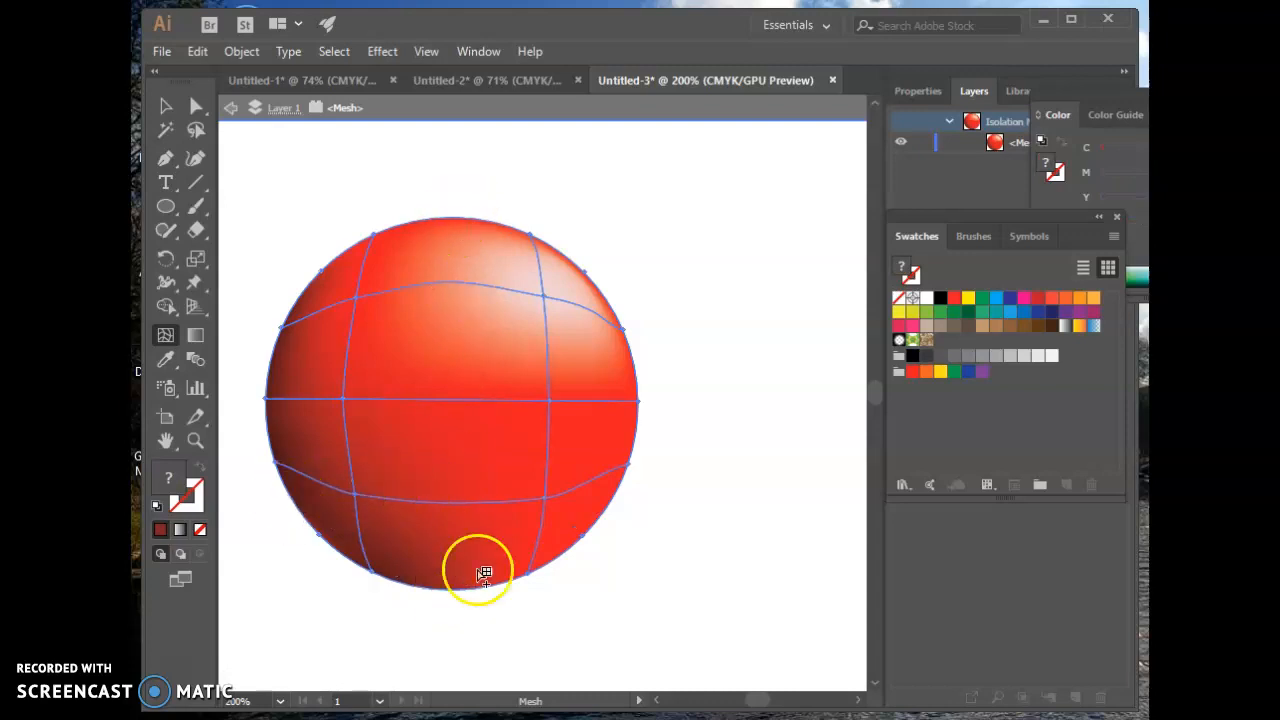
key(ctrl+z)
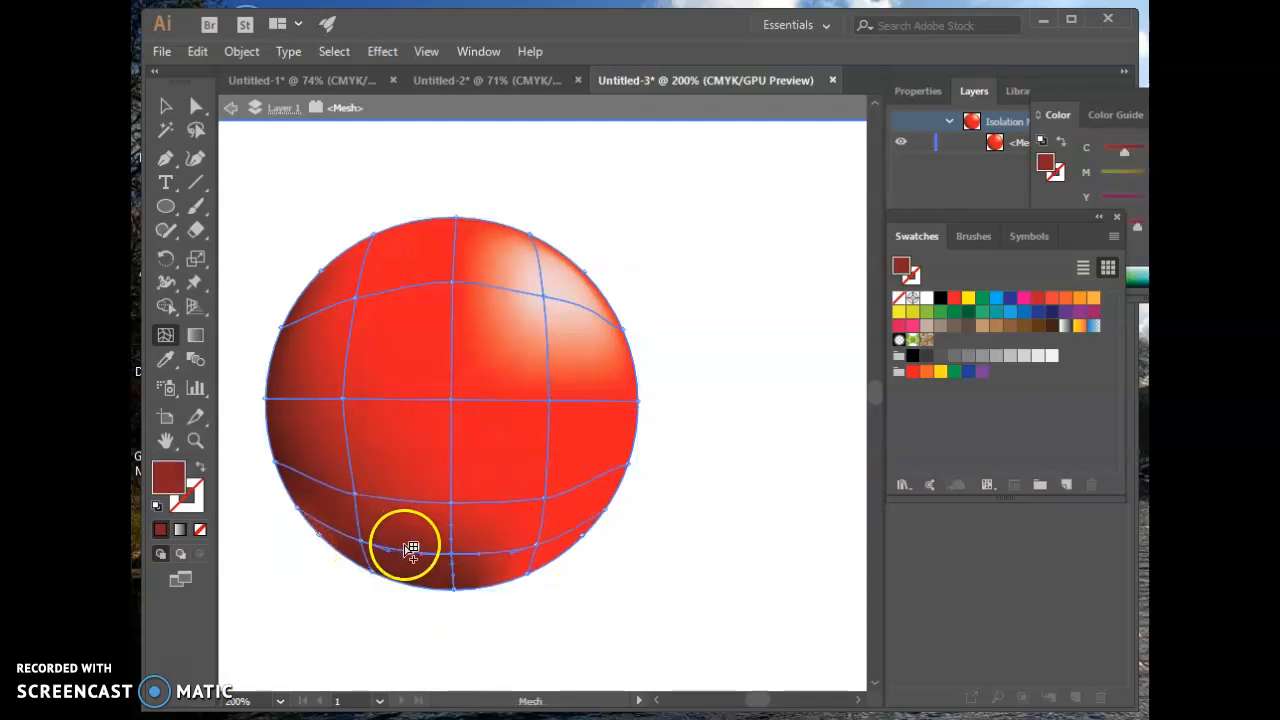
Remove the extra horizontal mesh line near the ball's bottom edge with the Mesh tool.
alt+click(407, 552)
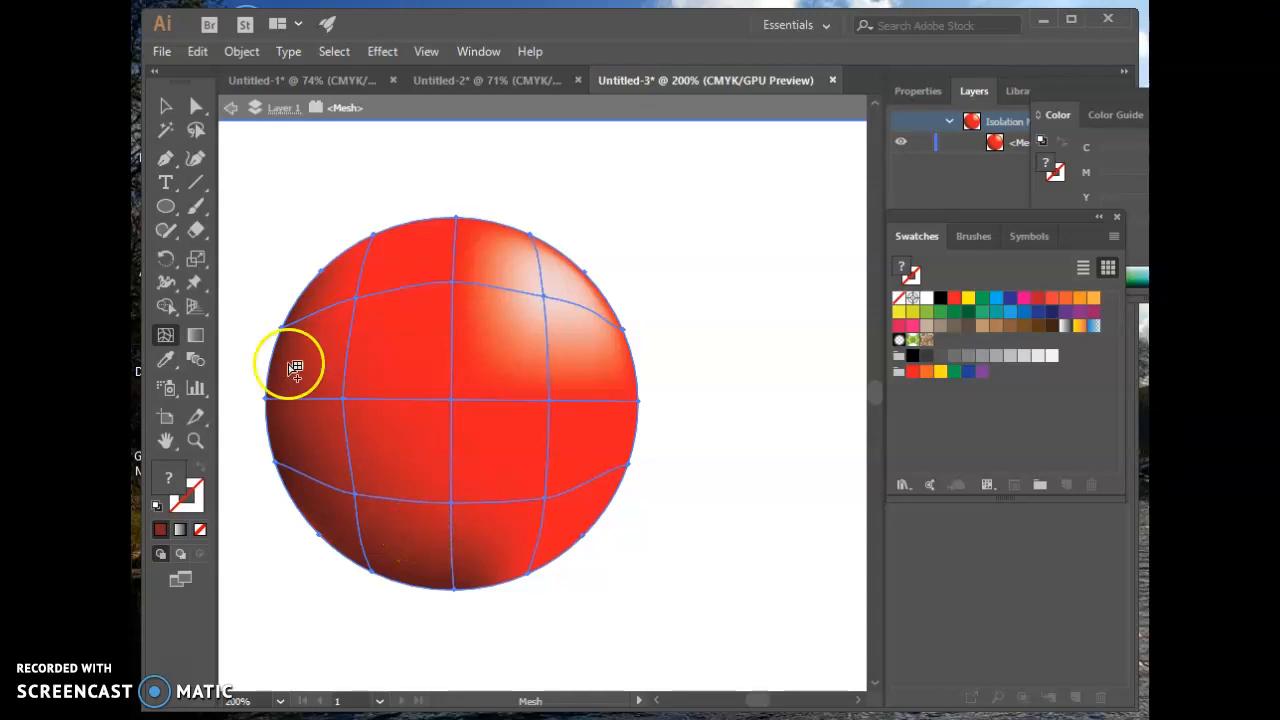
Add three closely spaced horizontal mesh lines on the vertical centre line, just below the ball's lower mesh row.
click(452, 510)
click(455, 524)
click(457, 531)
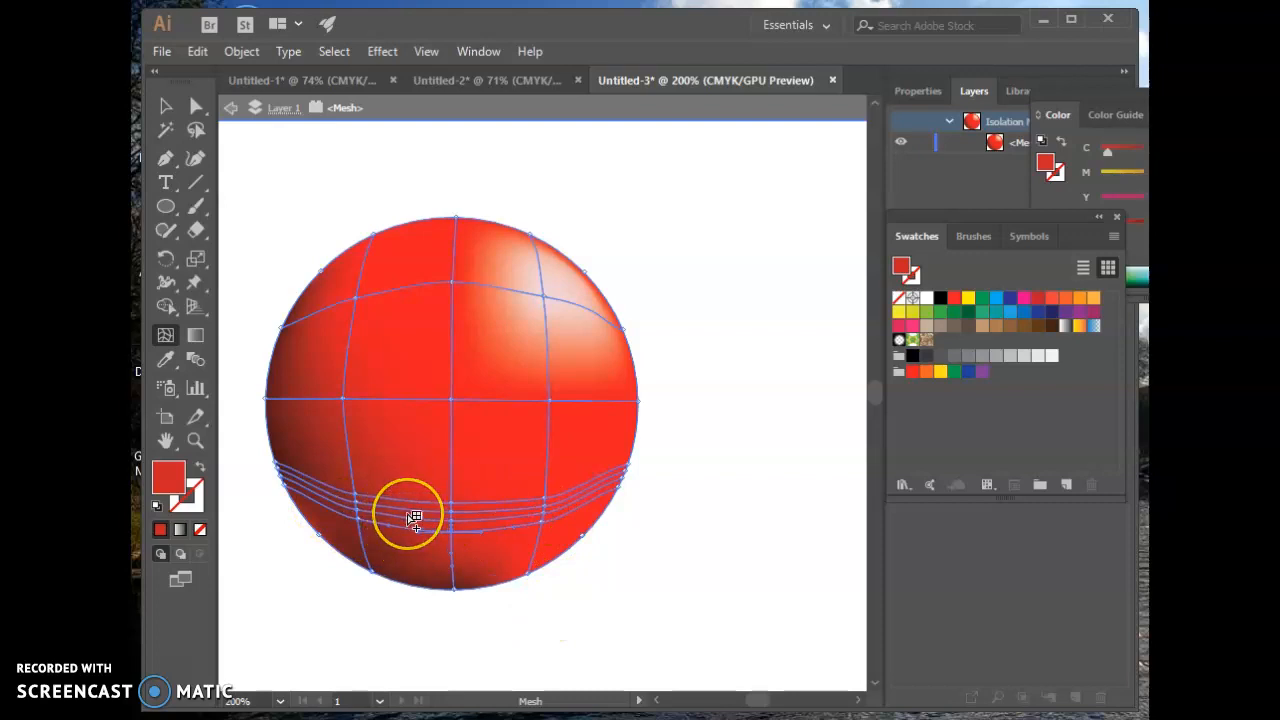
Colour the centre mesh point on the middle of the three added lines yellow, and deselect the mesh.
click(196, 106)
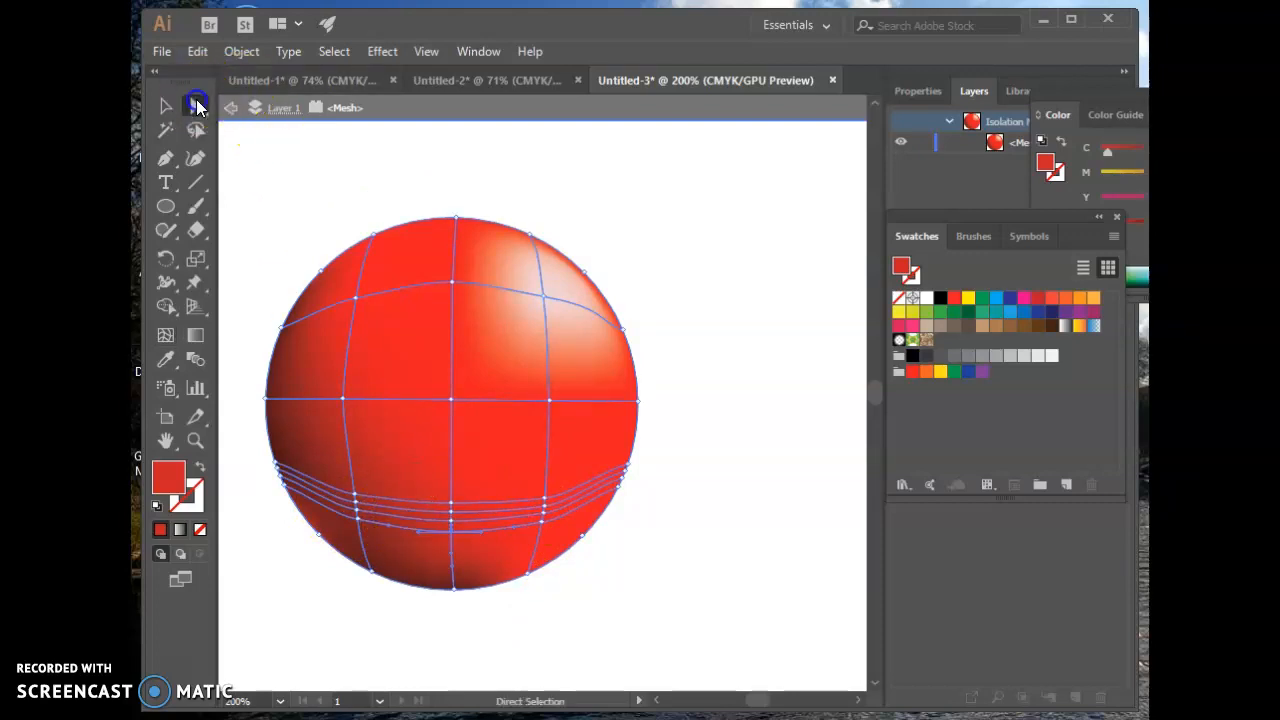
click(712, 640)
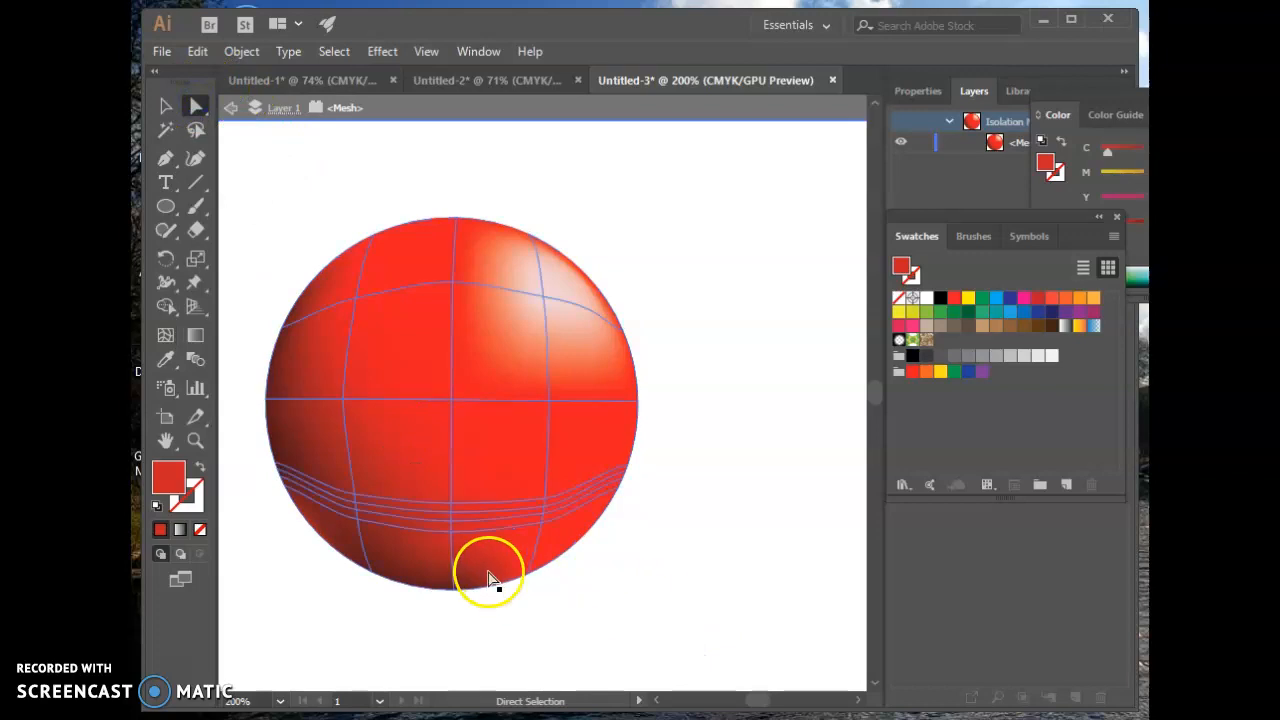
click(453, 527)
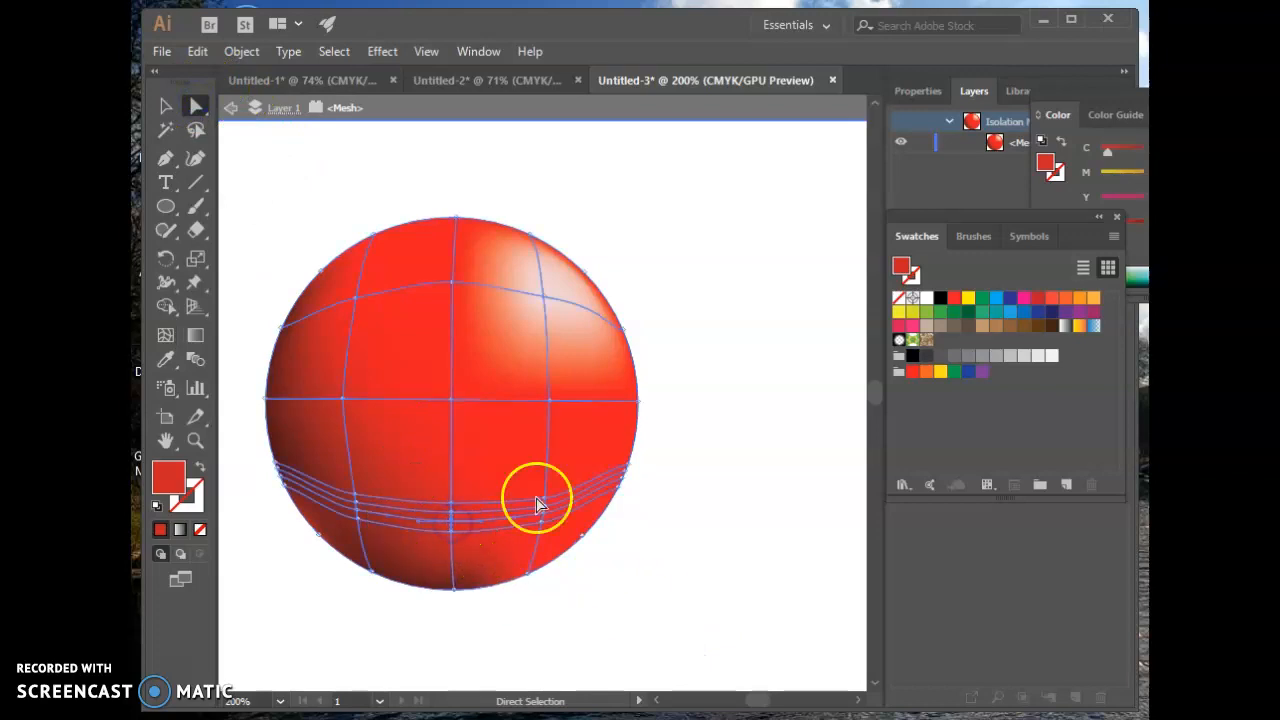
click(969, 297)
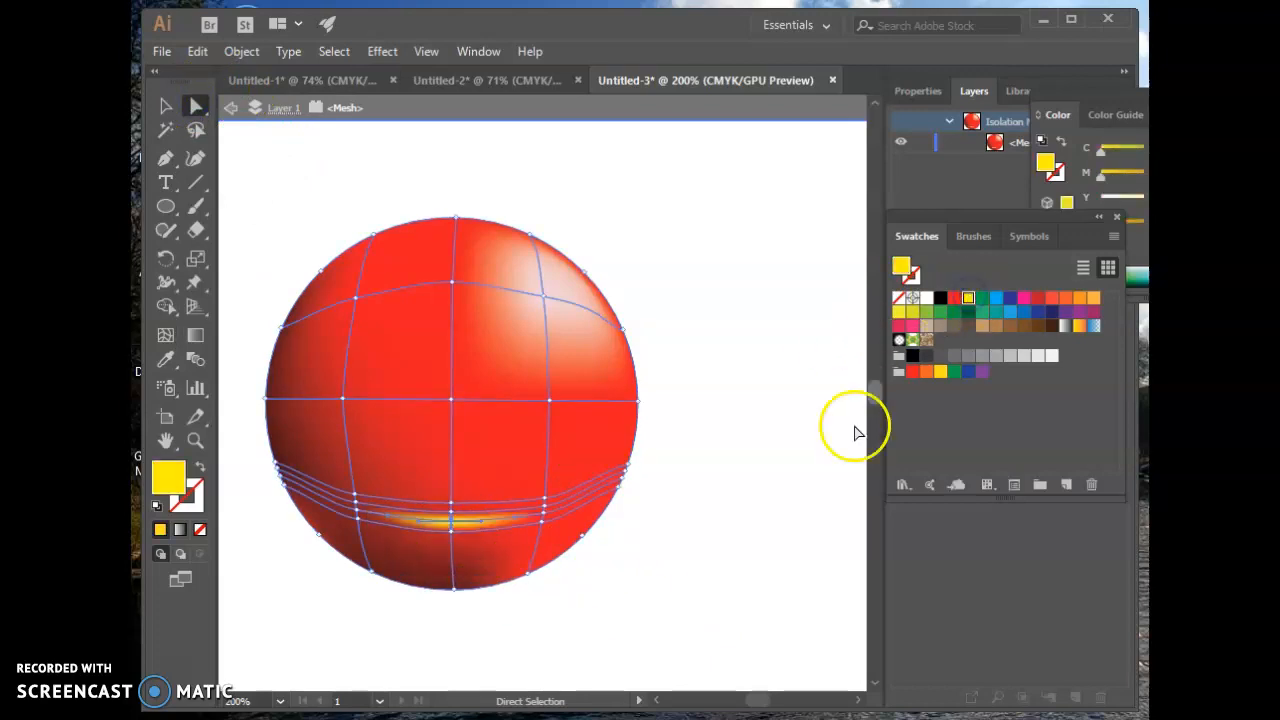
click(790, 533)
Examine how far the yellow spreads between the closely spaced mesh lines, compared with the white highlight's softer blend.
click(543, 543)
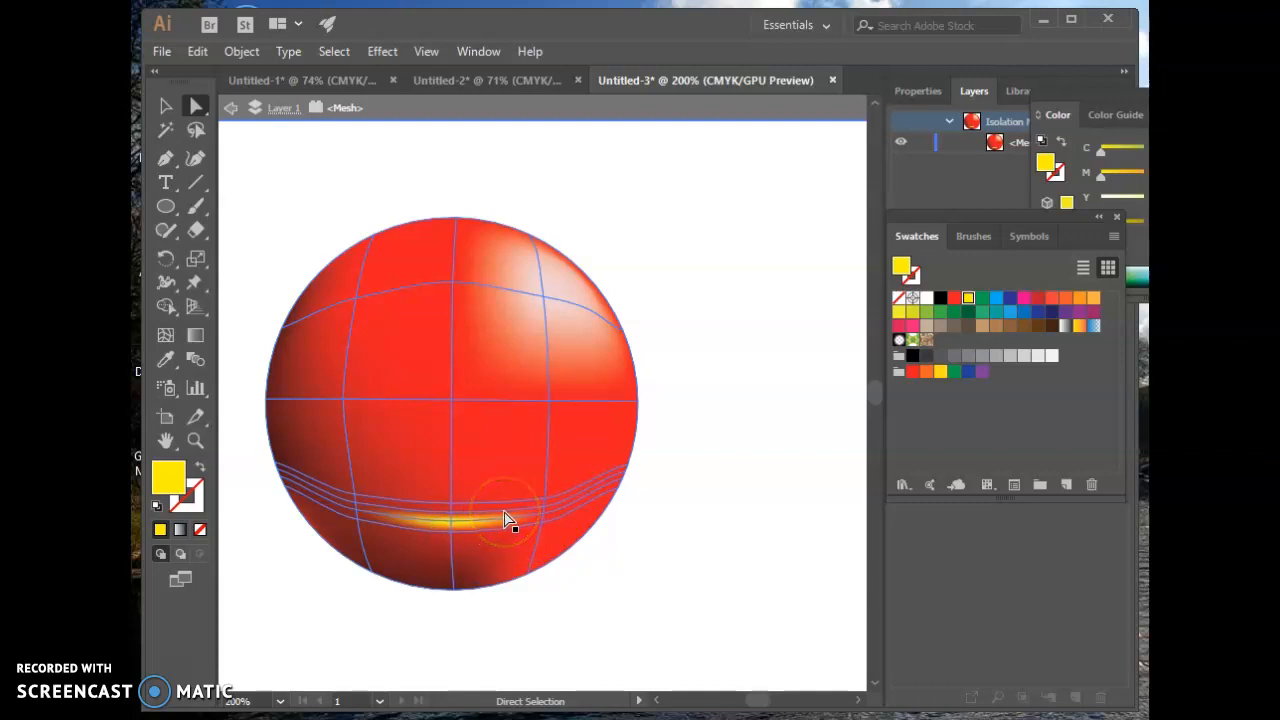
click(450, 524)
click(450, 250)
click(622, 353)
click(587, 262)
click(511, 268)
click(654, 548)
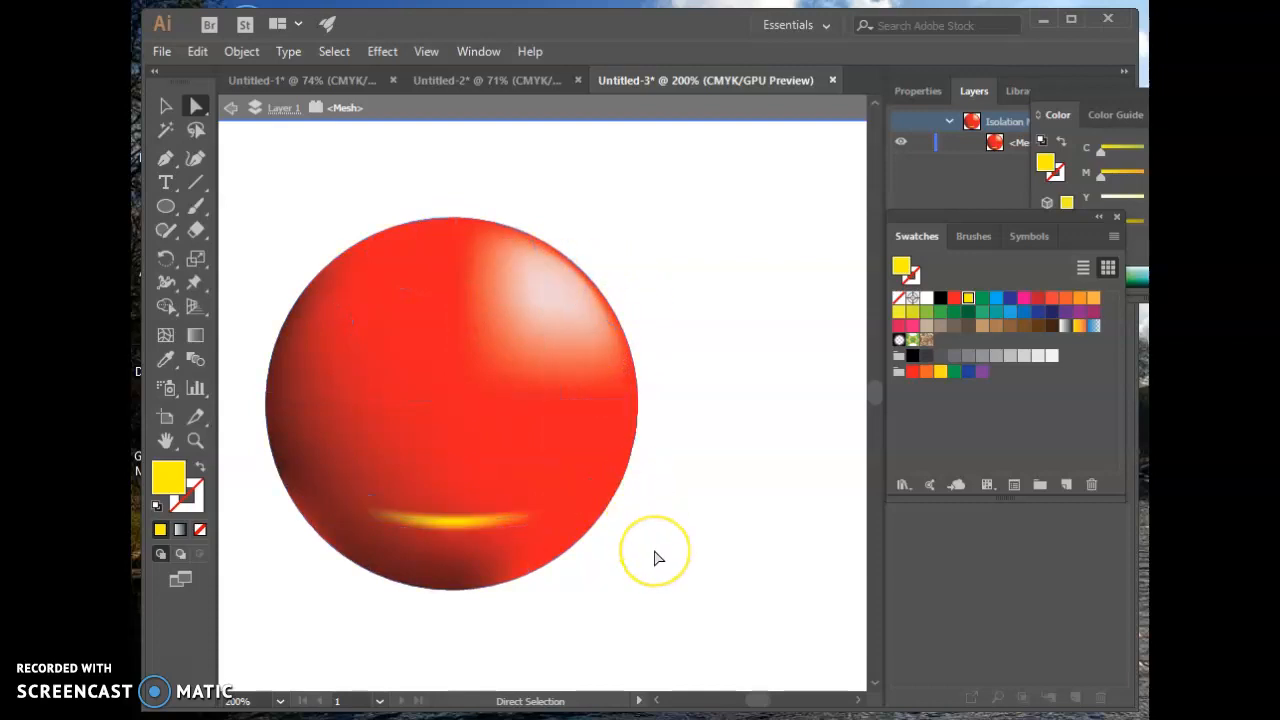
Remove the three closely spaced mesh lines and their yellow streak from the lower part of the ball.
click(503, 514)
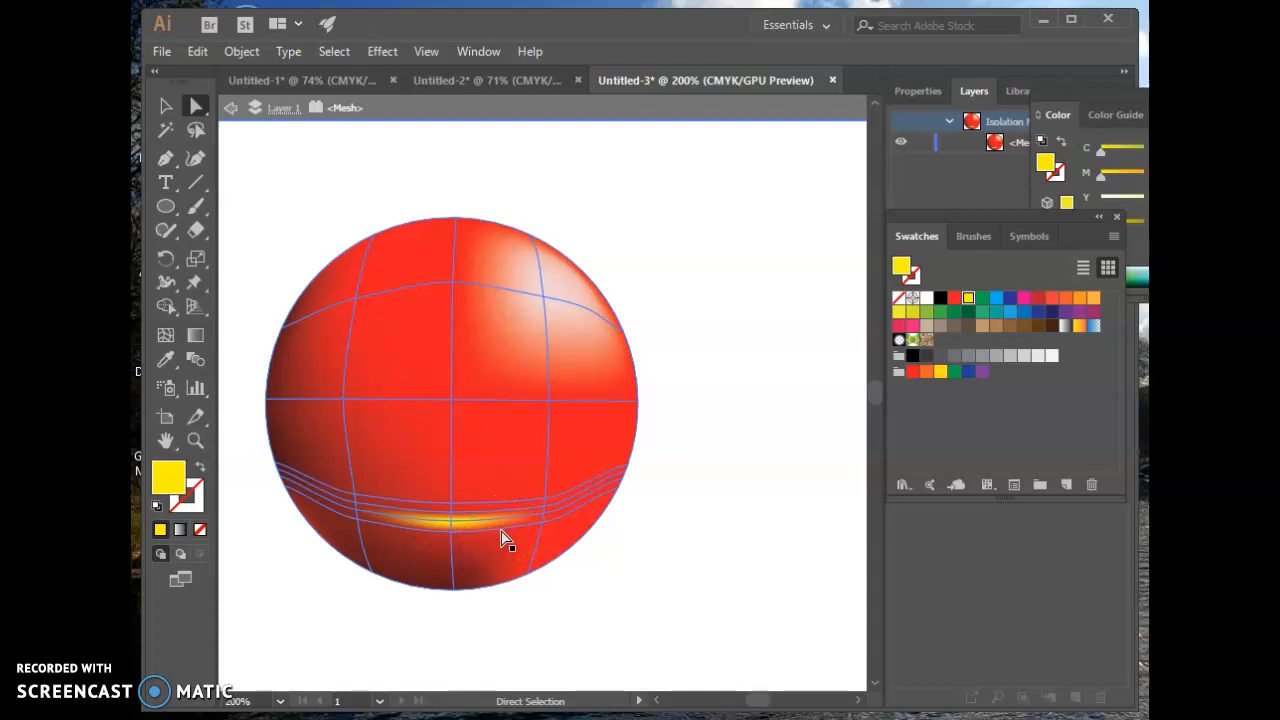
click(503, 537)
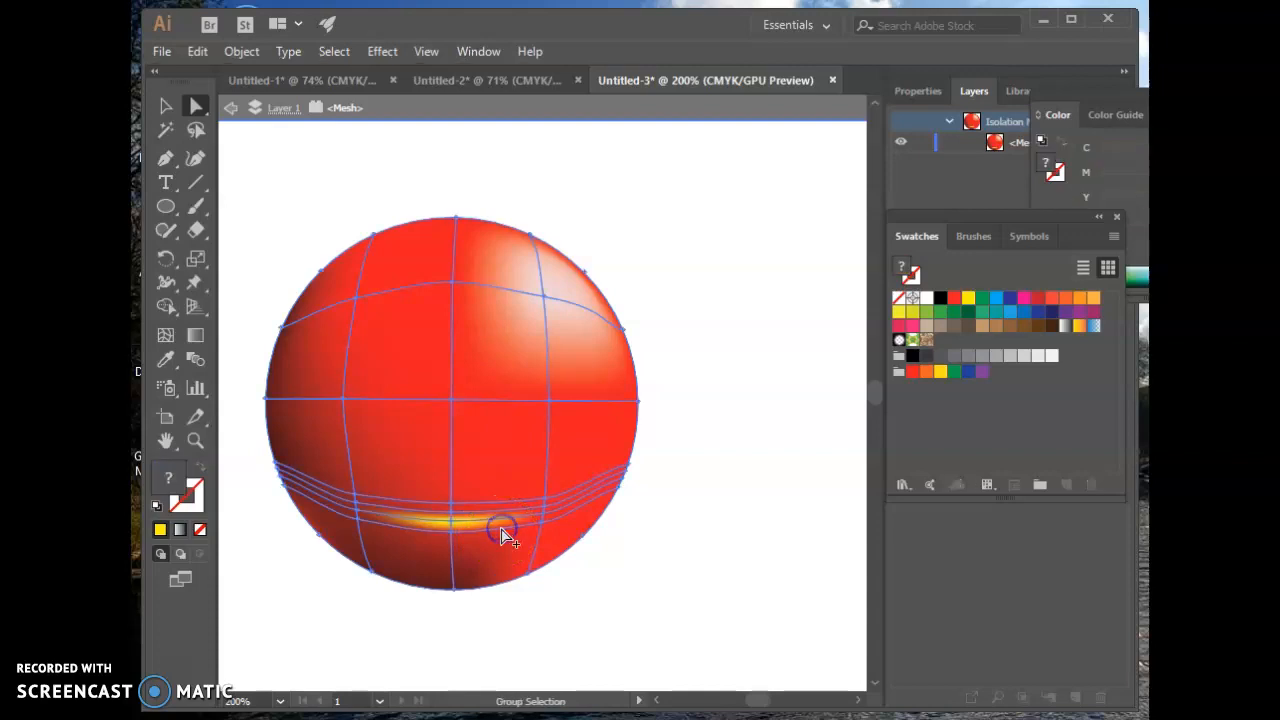
alt+click(498, 531)
click(171, 345)
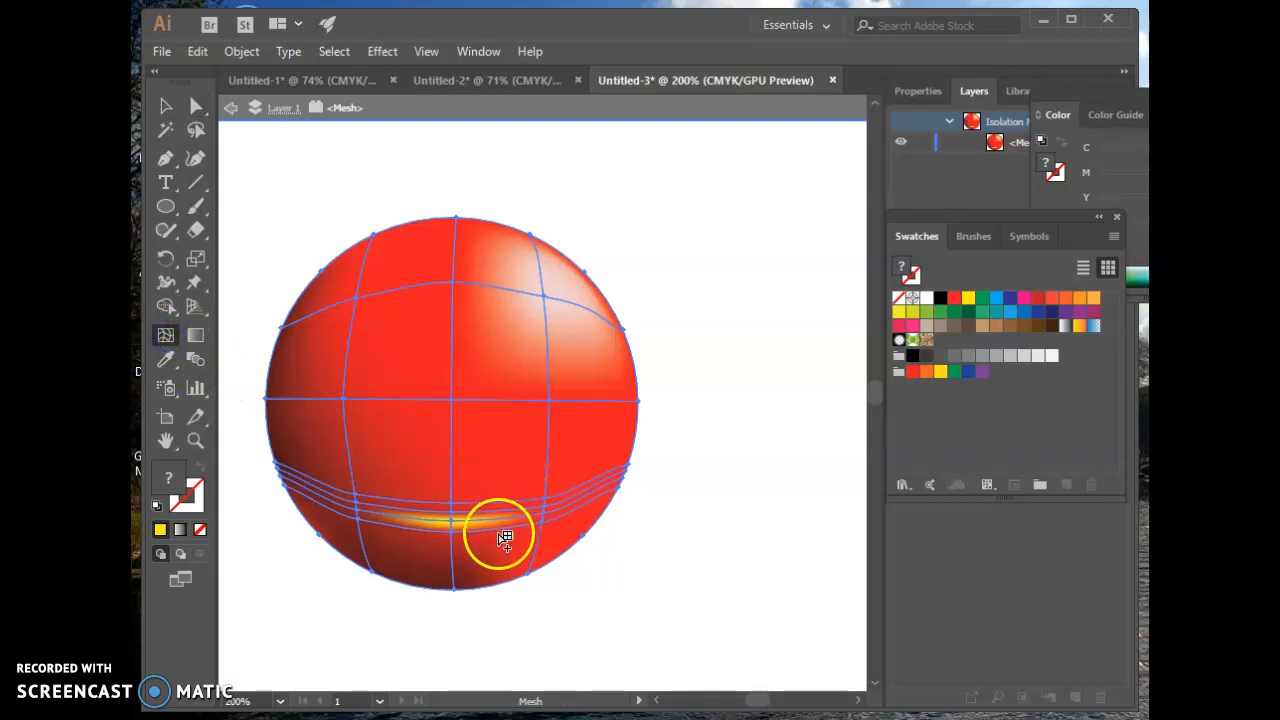
alt+click(503, 537)
alt+click(503, 521)
alt+click(505, 514)
click(754, 637)
click(727, 546)
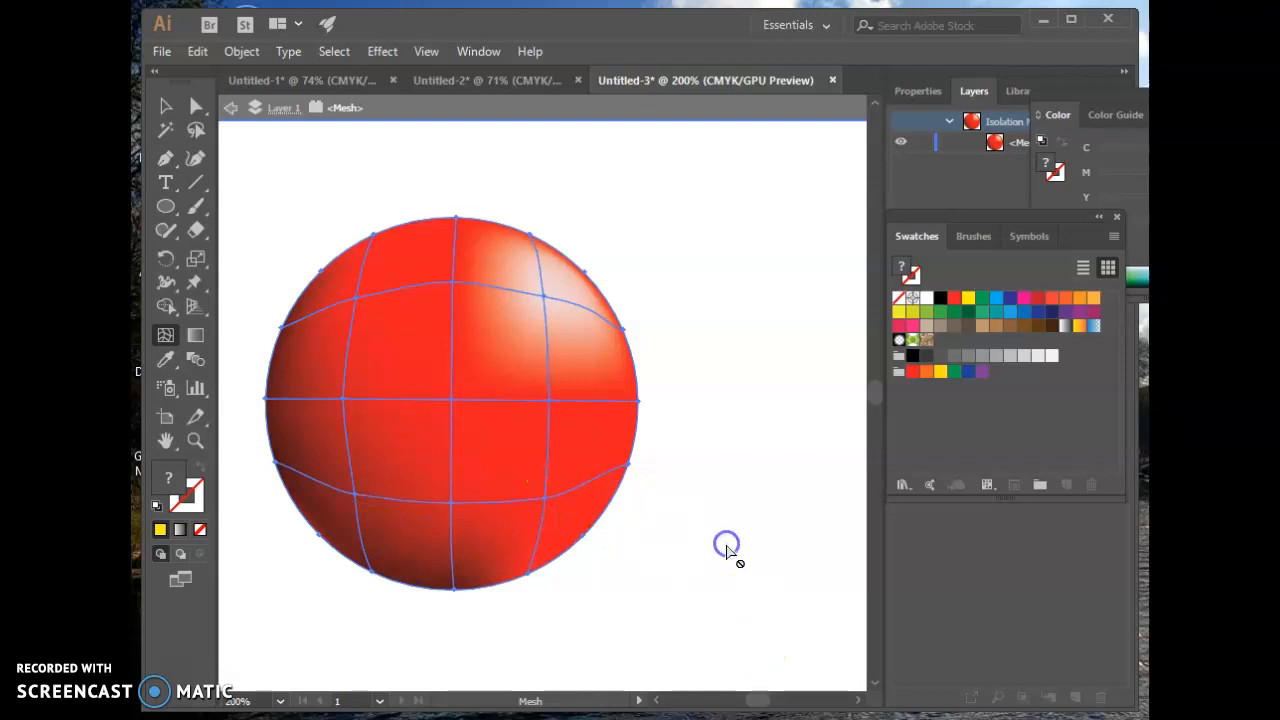
Switch to the Untitled-1 document and examine the highlight and edge shading of its mesh ball.
click(309, 80)
click(458, 346)
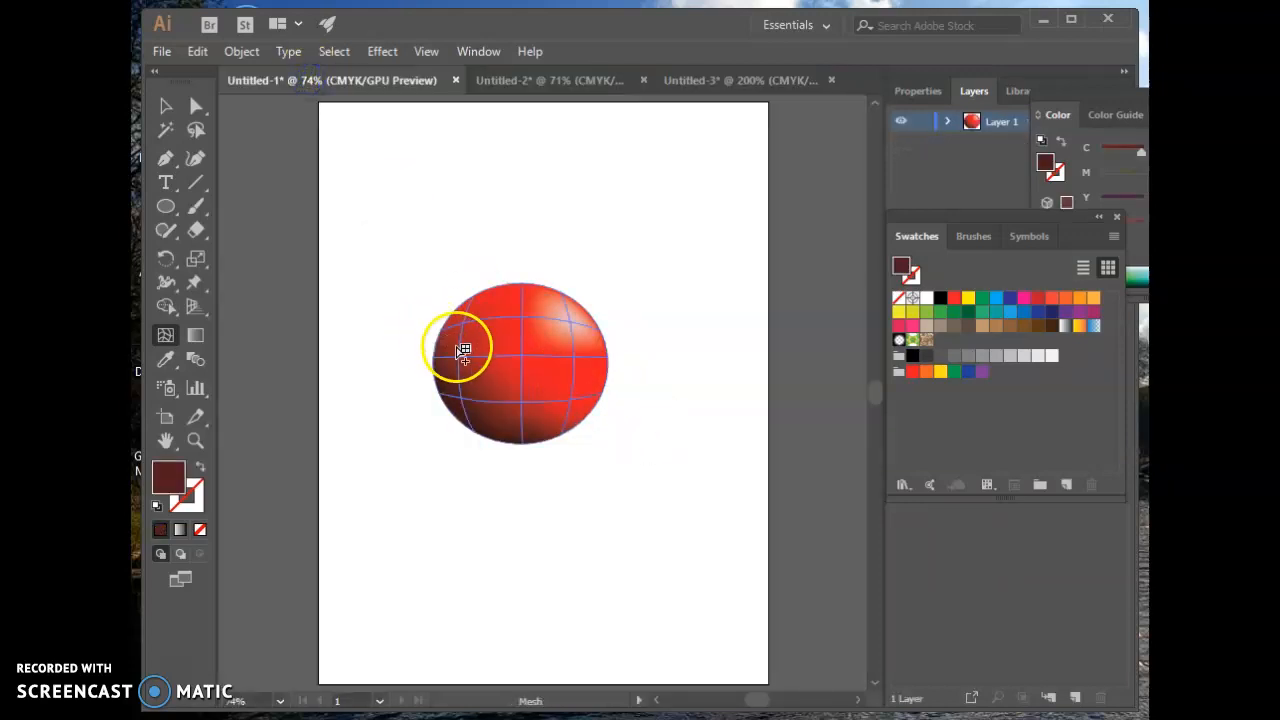
click(531, 457)
click(605, 540)
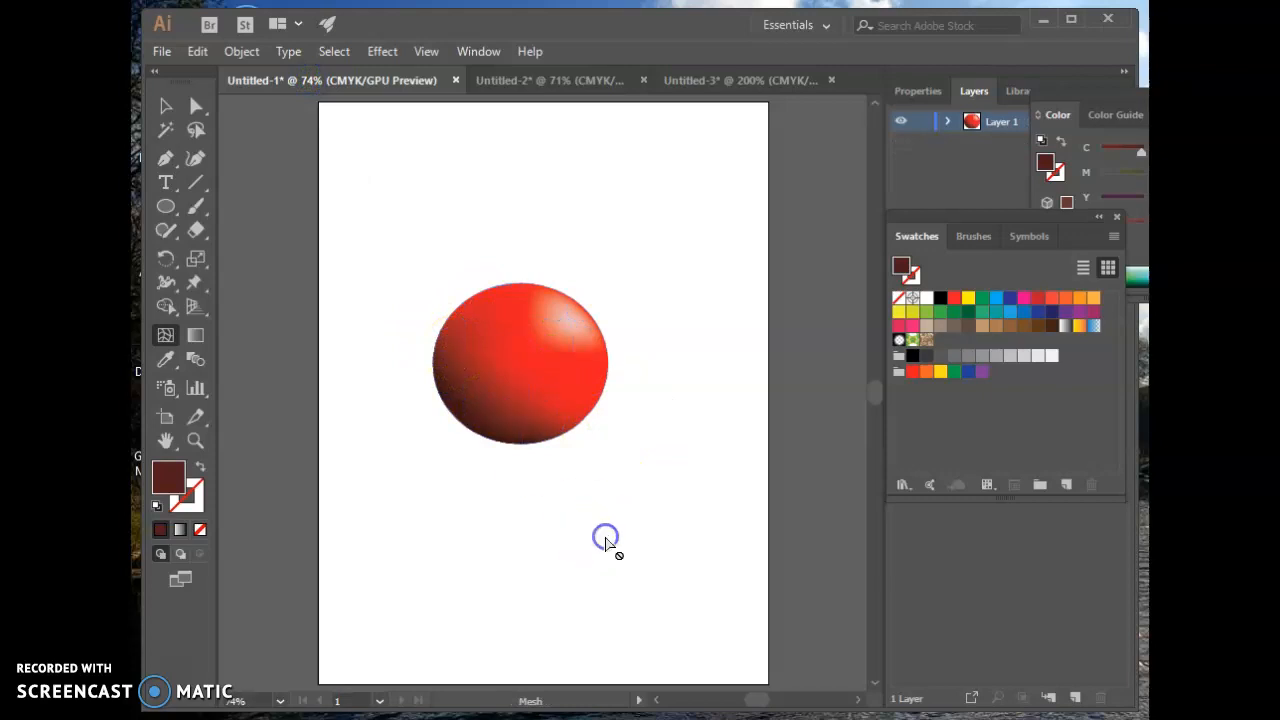
click(502, 279)
click(543, 414)
click(670, 330)
Switch to the Untitled-2 document and examine the red pepper reference photo.
click(586, 80)
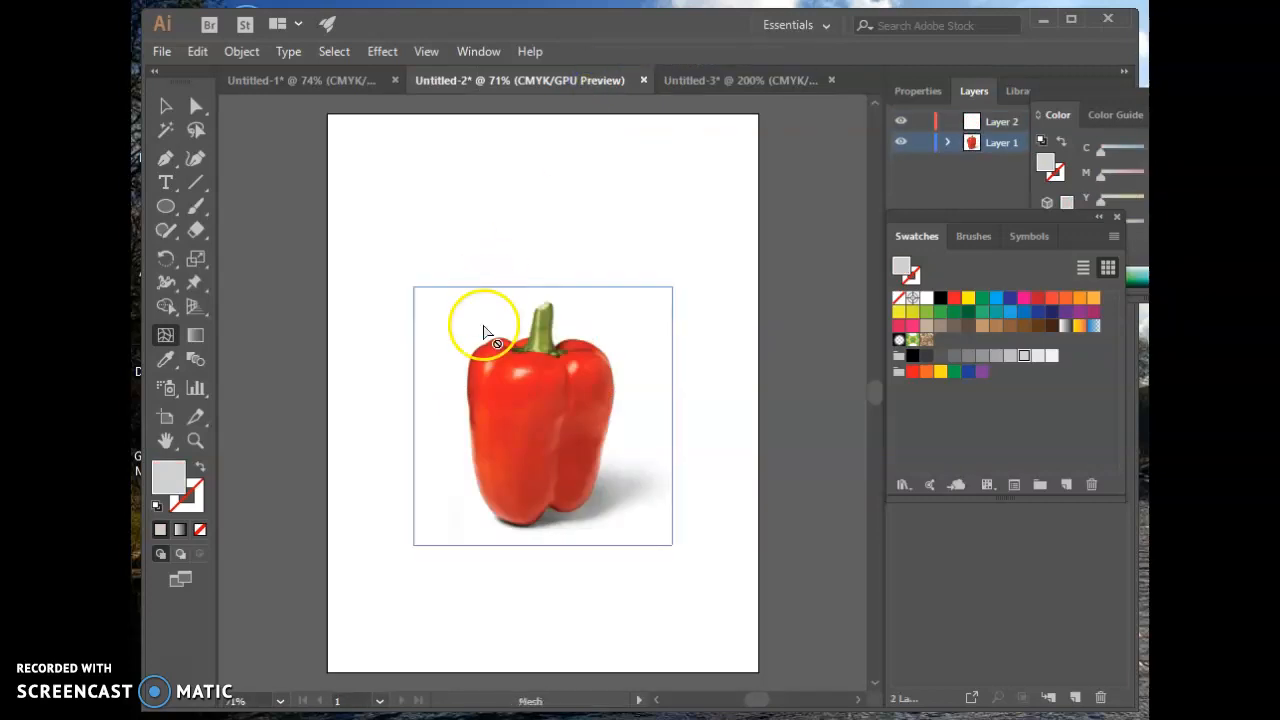
click(557, 333)
click(296, 79)
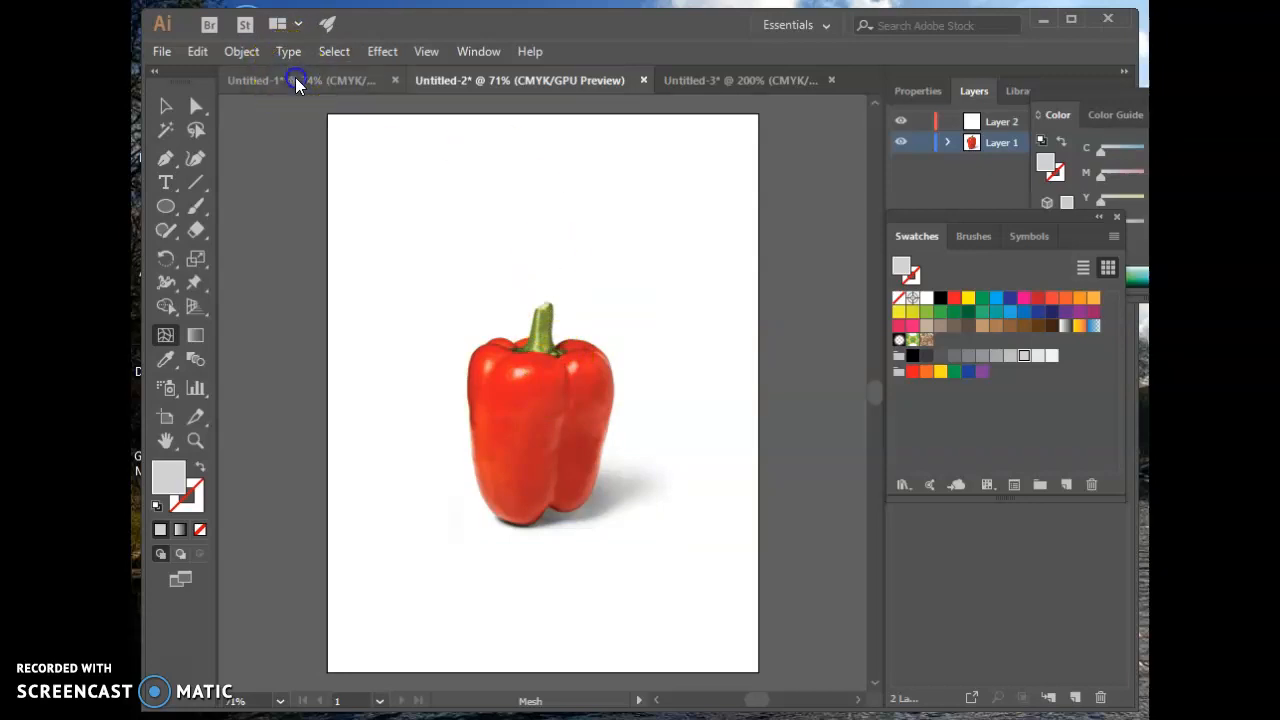
click(491, 79)
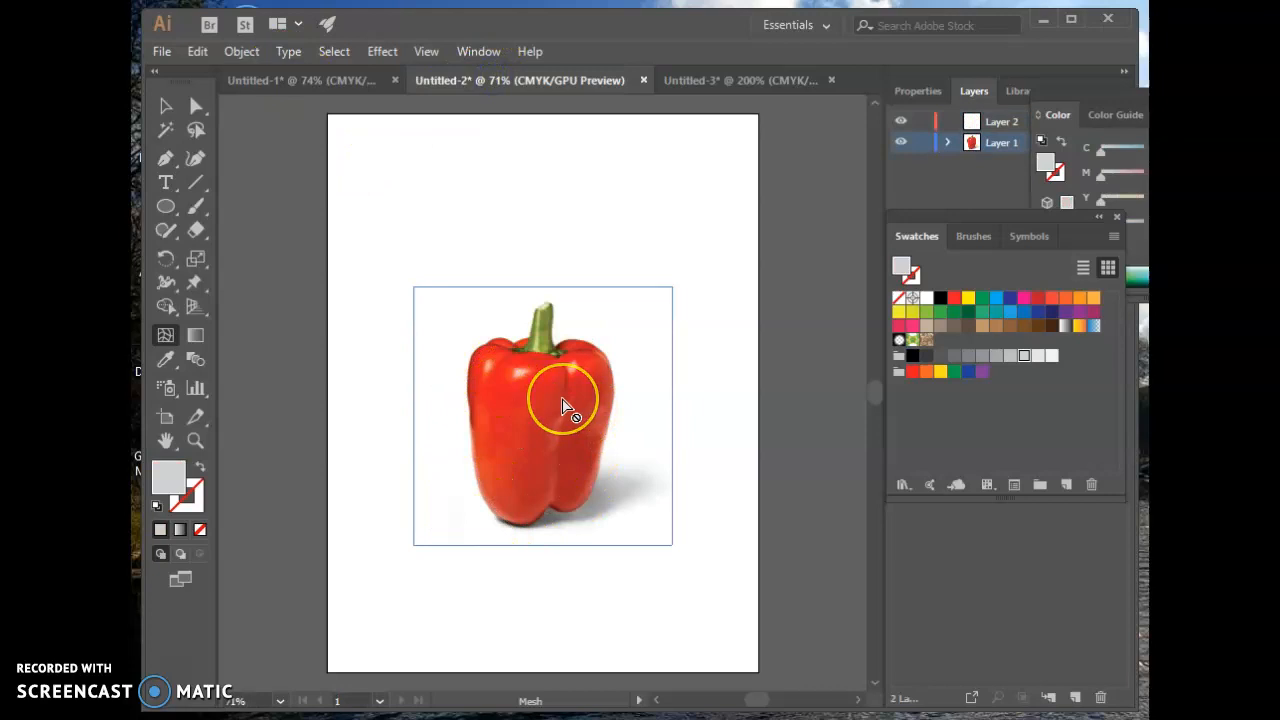
Switch to a new Google Chrome window and go to youtube.com.
mouse_move(345, 718)
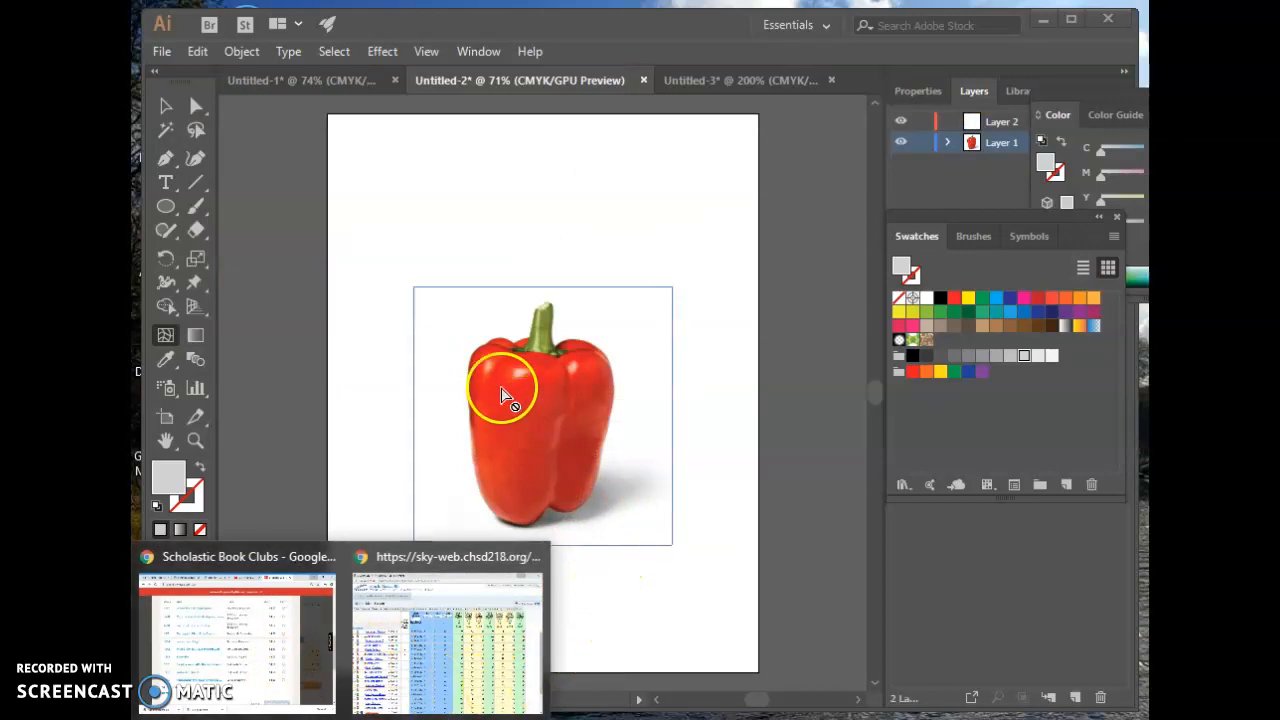
click(391, 292)
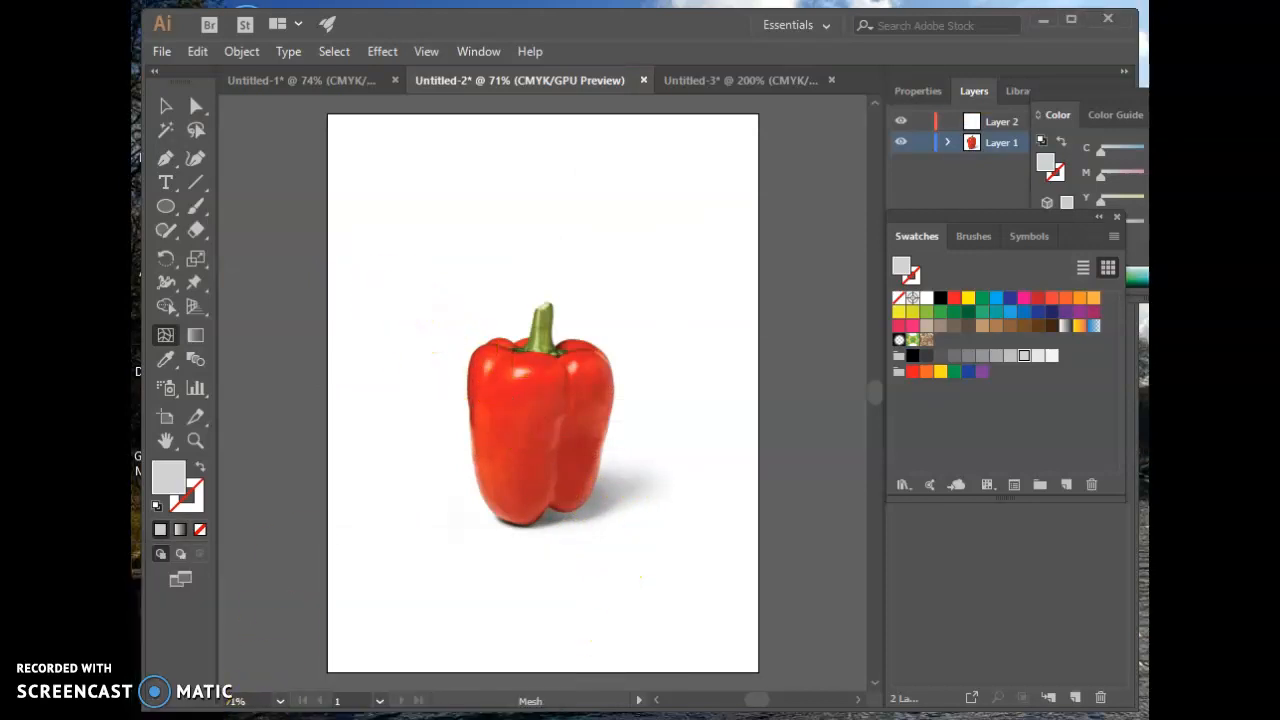
middle_click(300, 719)
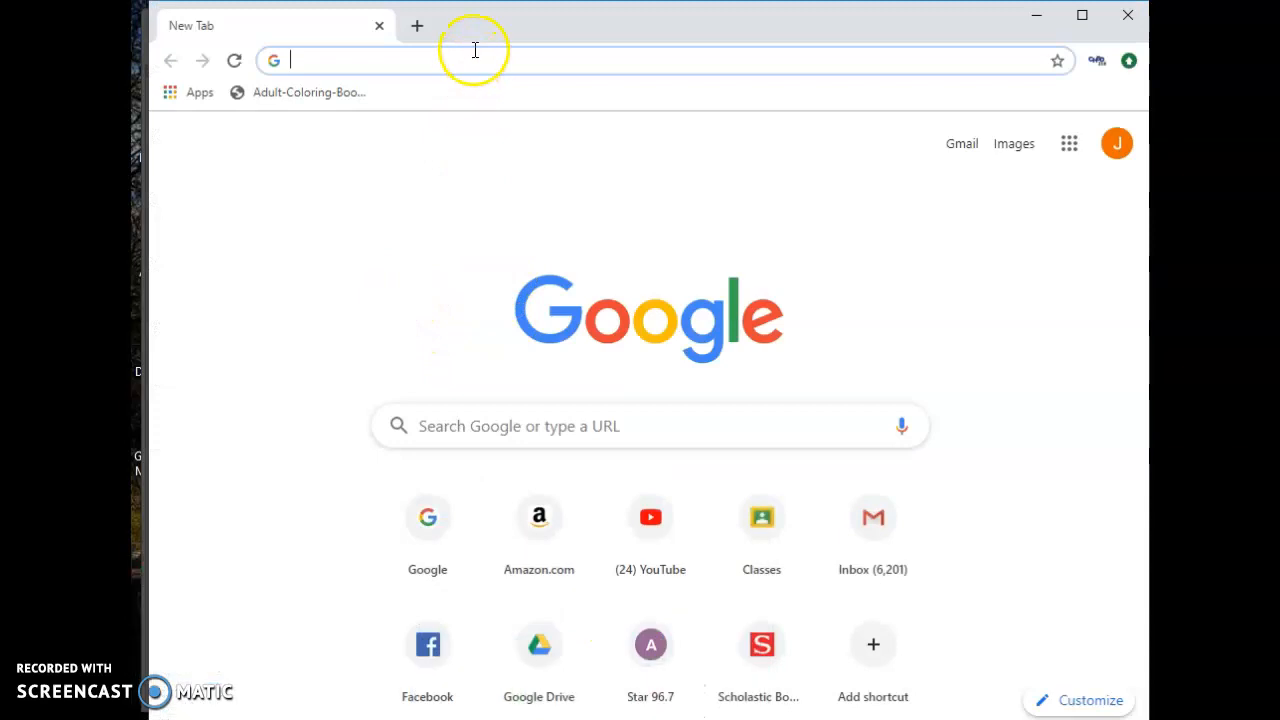
text(youtube.com)
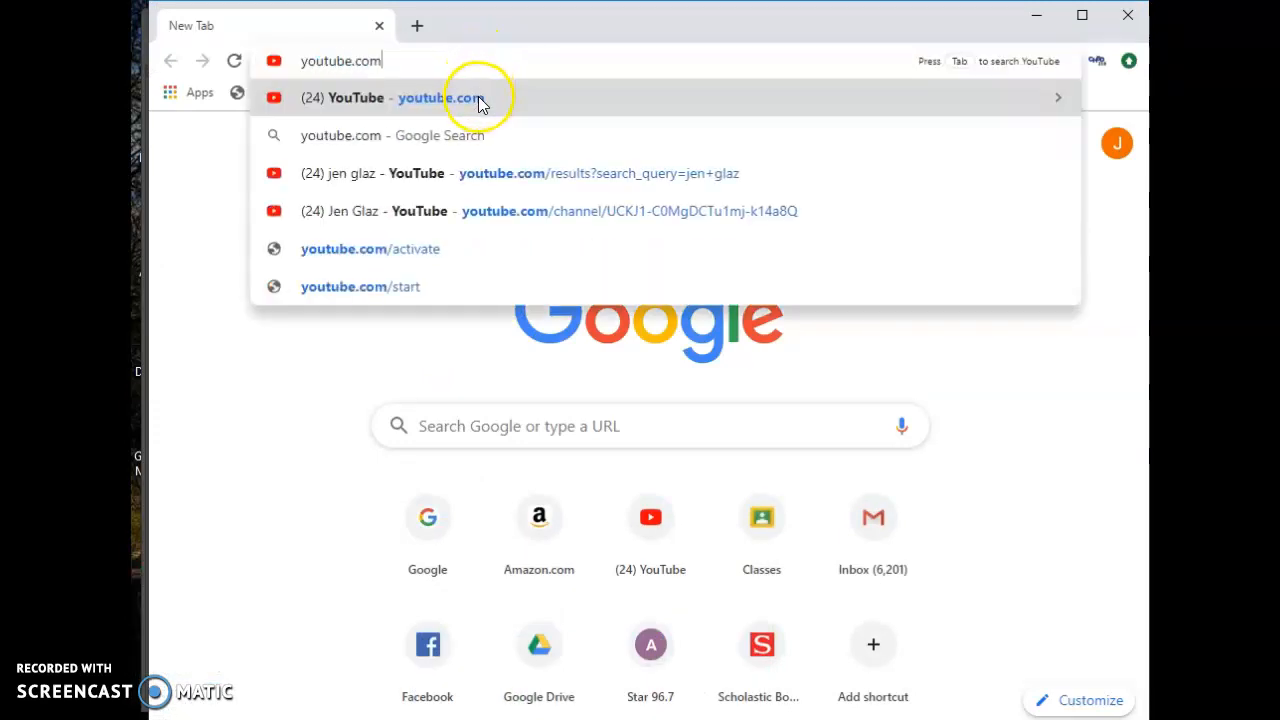
click(480, 104)
Search YouTube for the channel owner's name plus "pepper" and open the video "Graphic Design: Illustrated Pepper in AI".
click(445, 113)
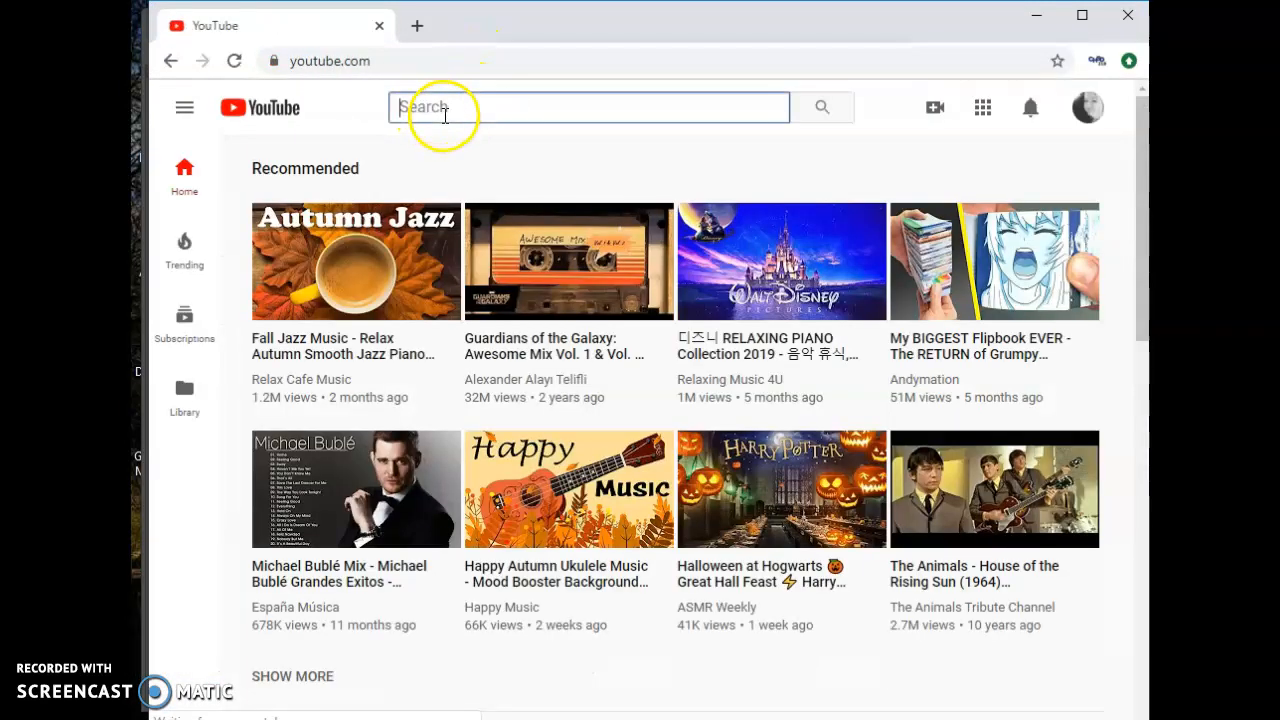
text(jen glaz)
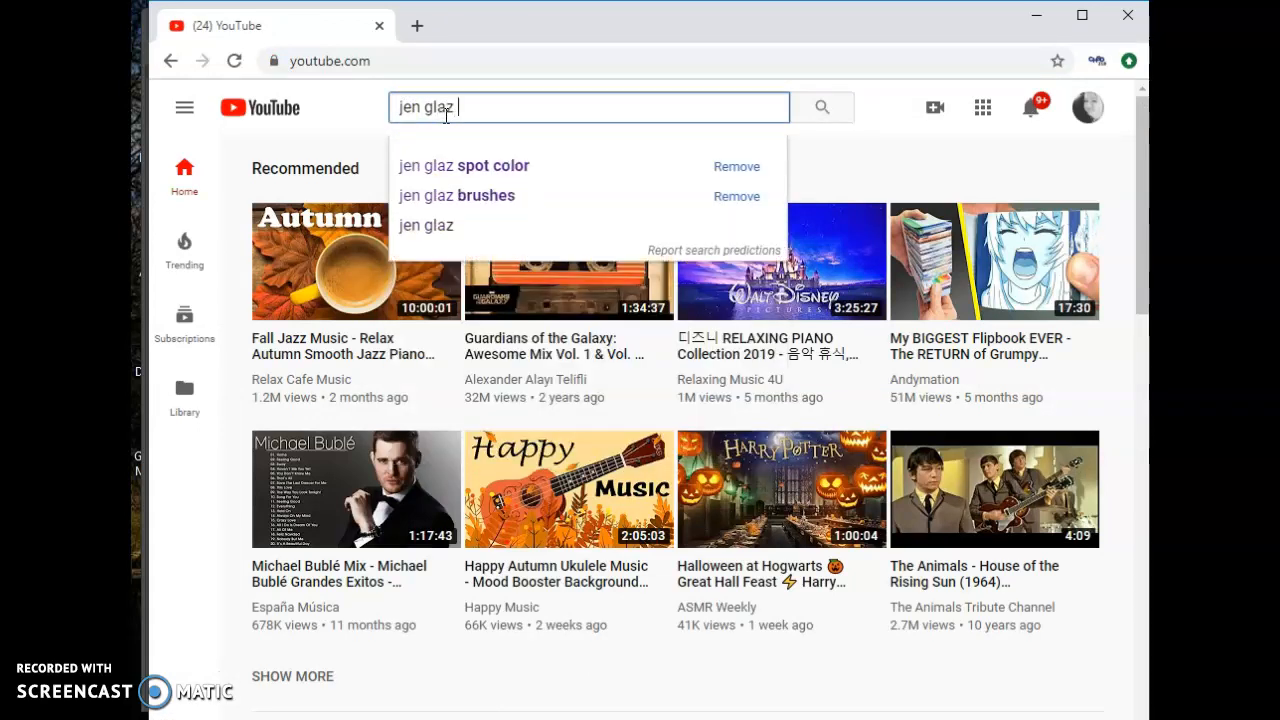
key(BackSpace)
text(, pepper)
key(Return)
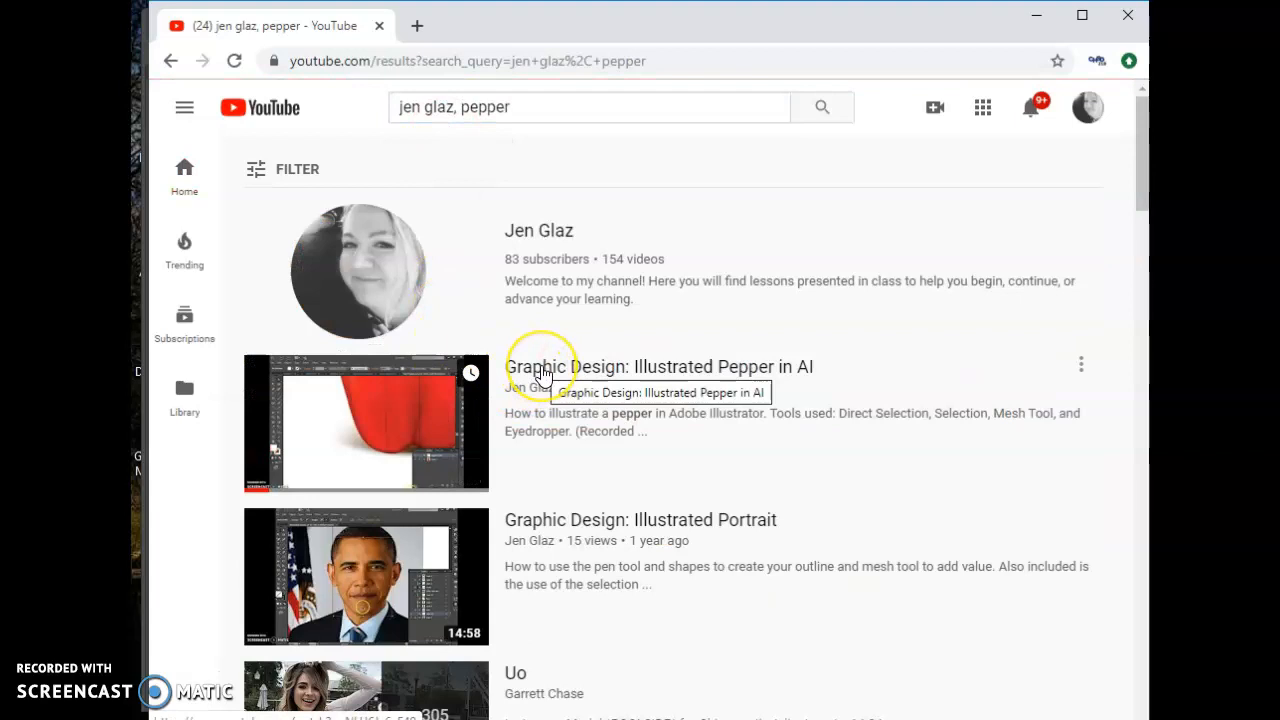
click(543, 375)
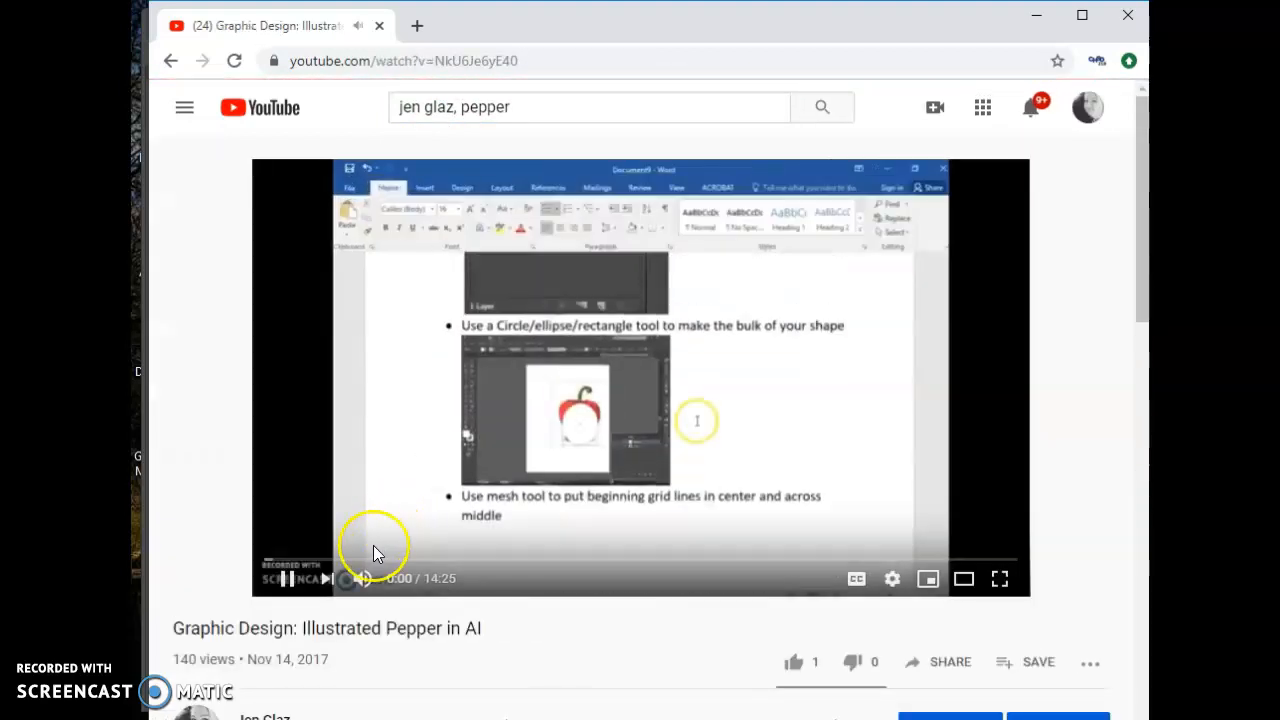
Mute the pepper video and skim forward through it to about 12:34.
click(360, 582)
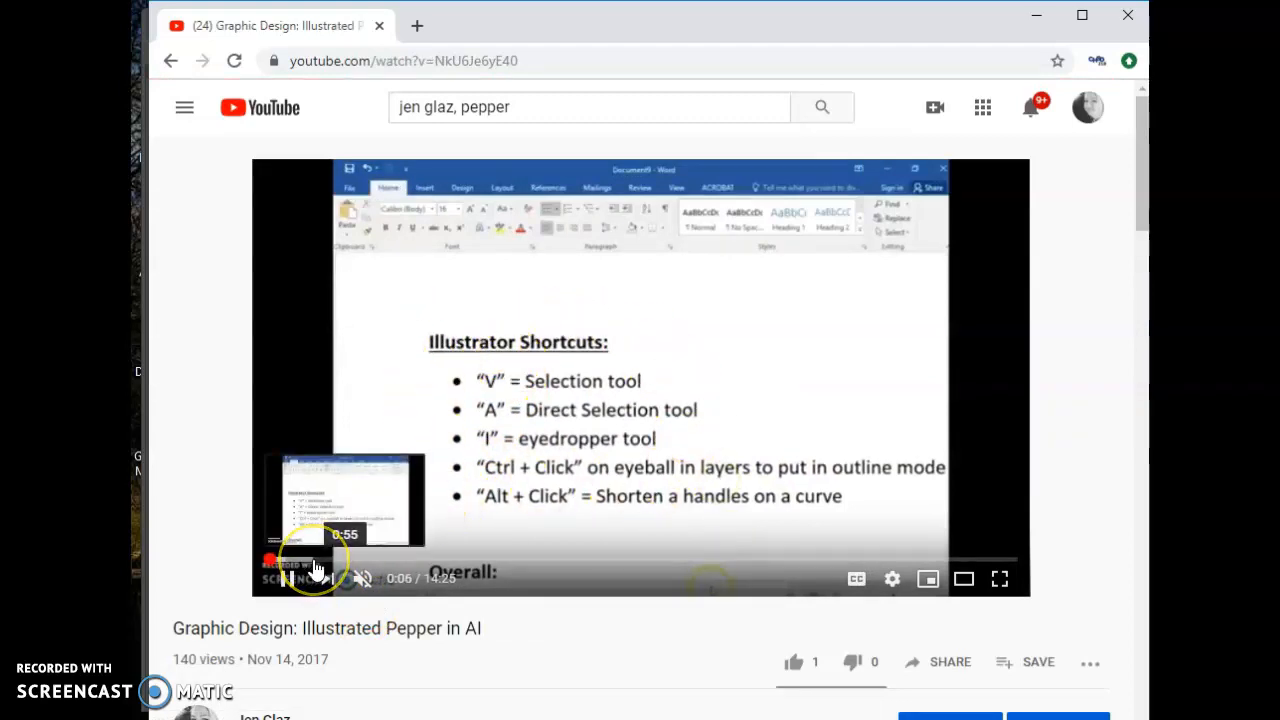
drag(313, 568, 502, 568)
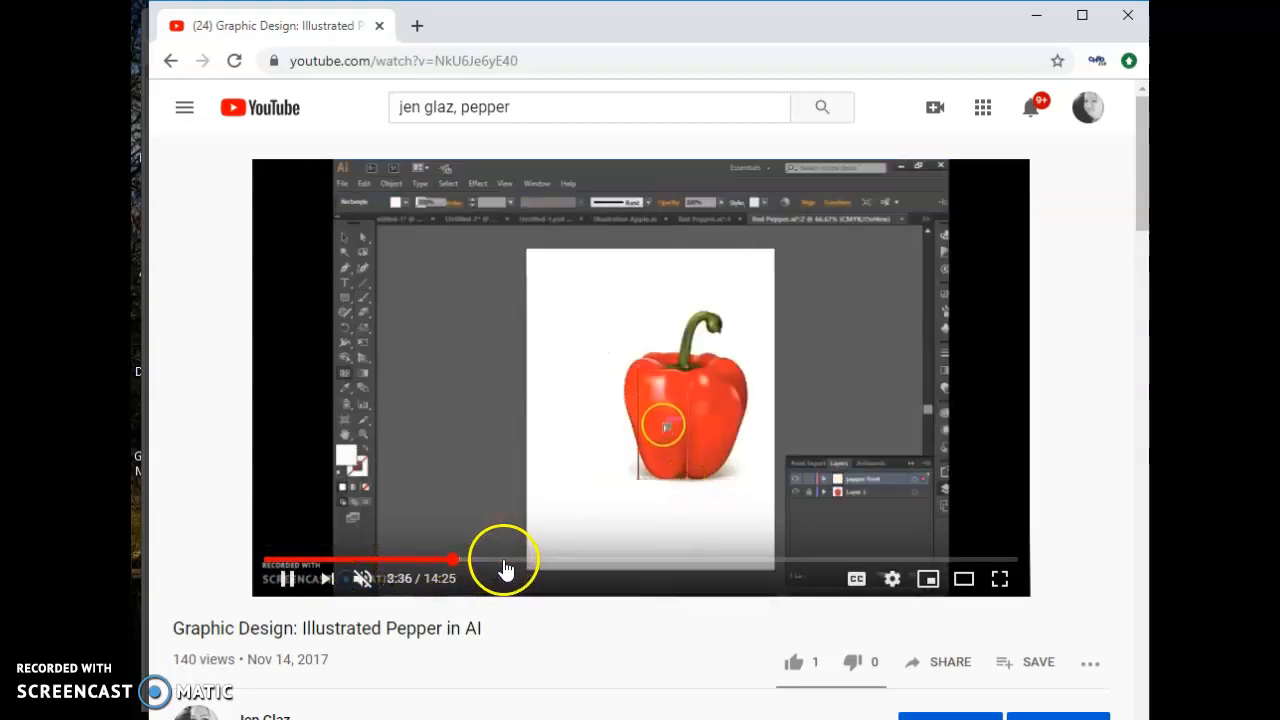
click(503, 566)
drag(557, 568, 598, 569)
click(657, 567)
click(924, 569)
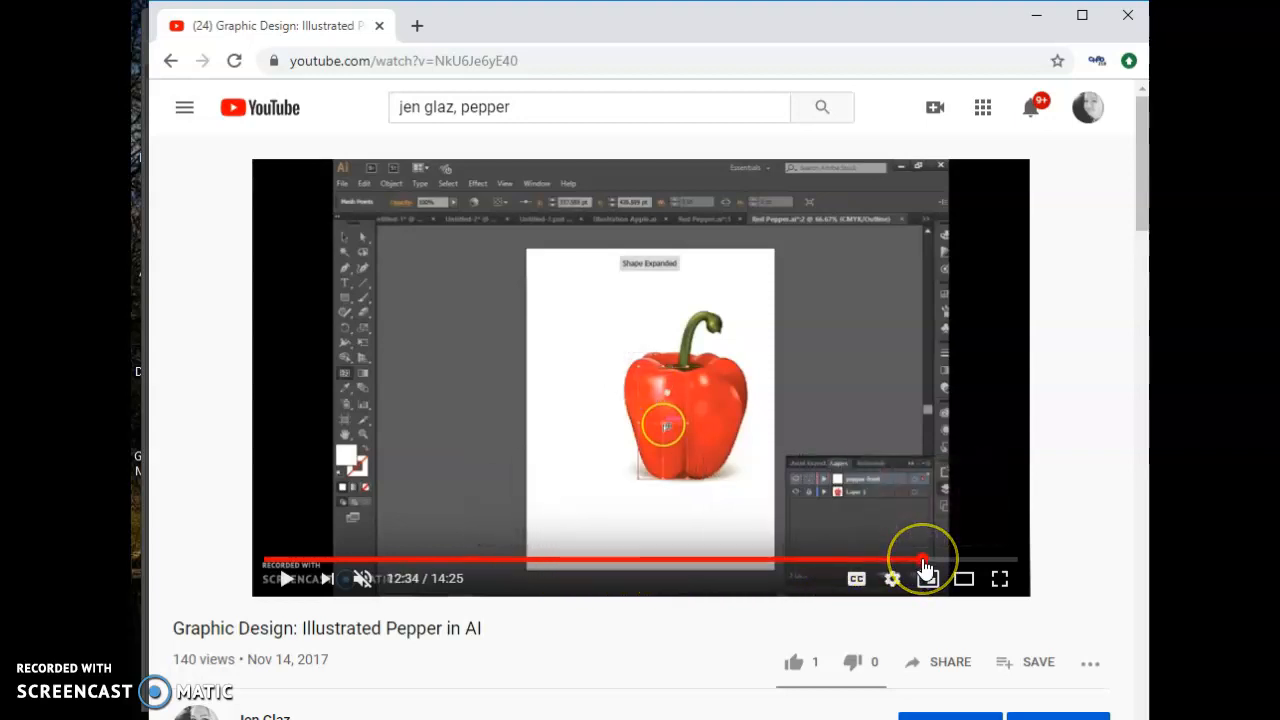